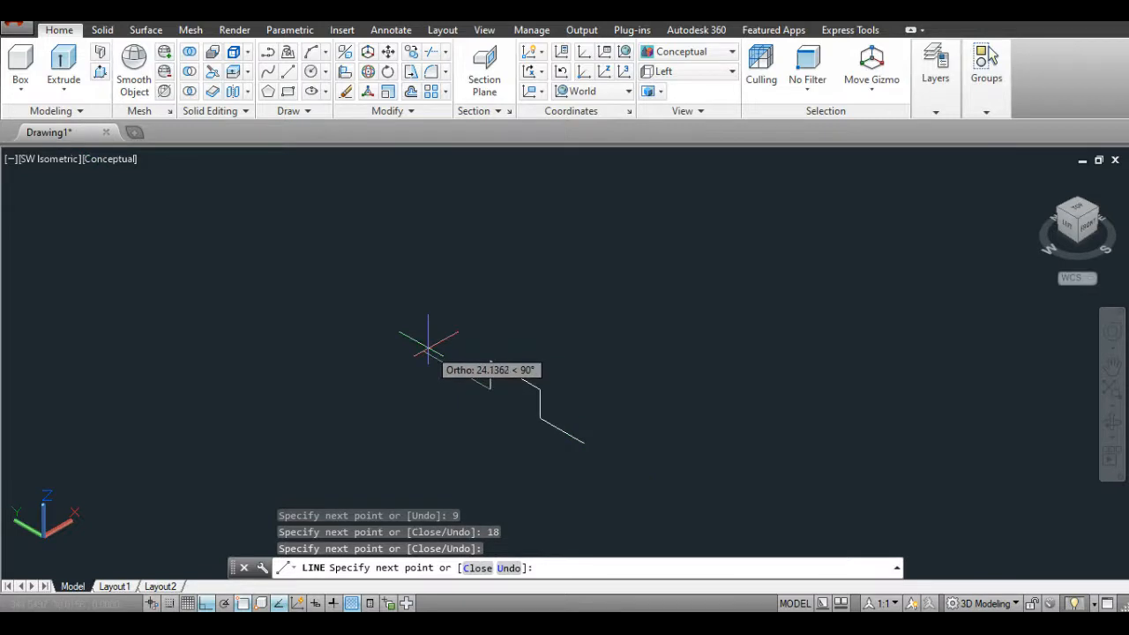
Step: Continue the side profile with a 16-unit bottom segment, a 42-unit vertical back edge and a 20-unit top edge
type("16")
key("Return")
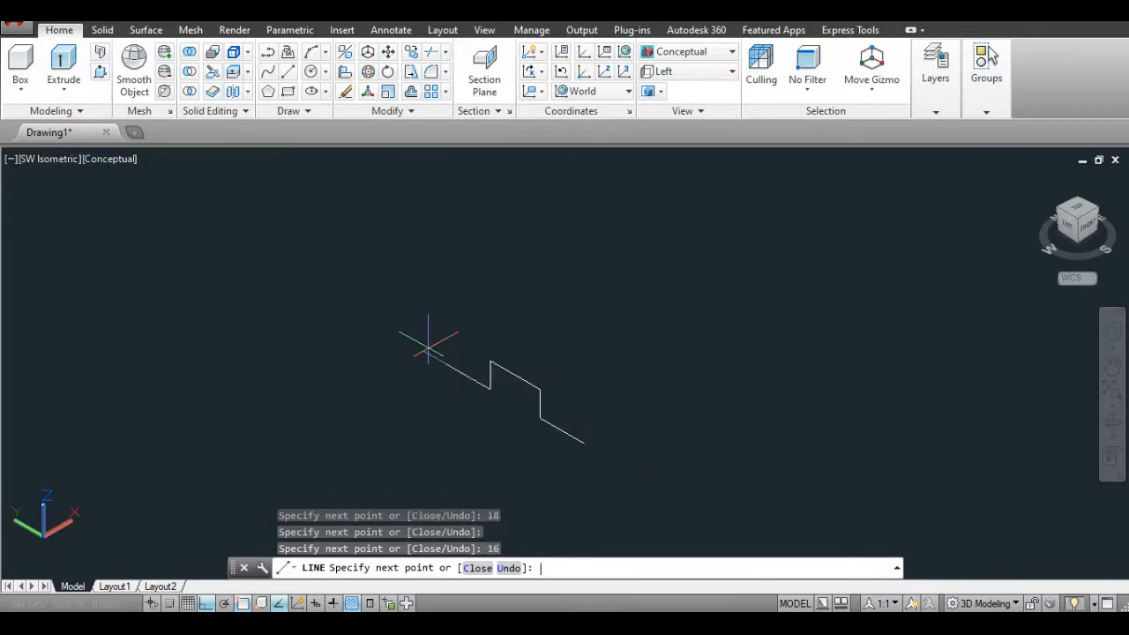
type("4")
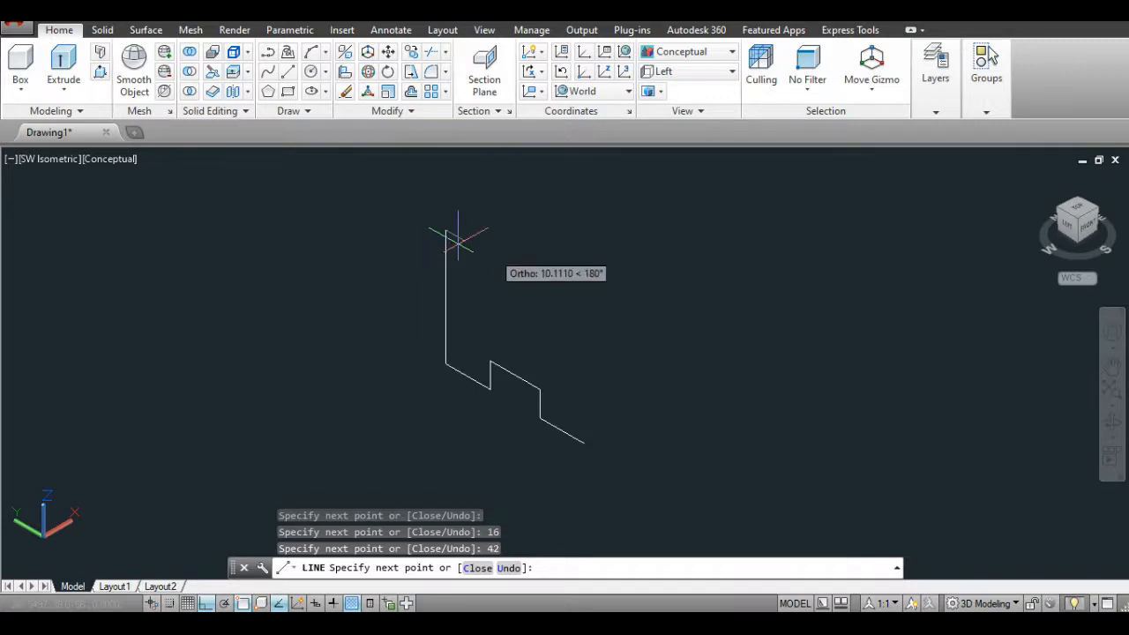
type("20")
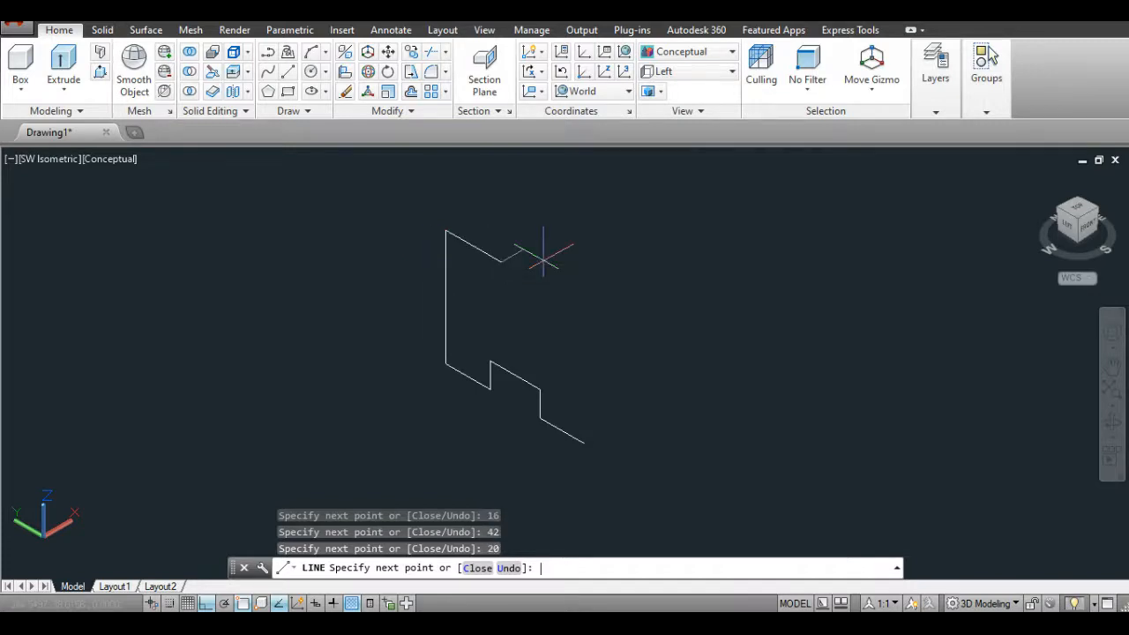
key("Return")
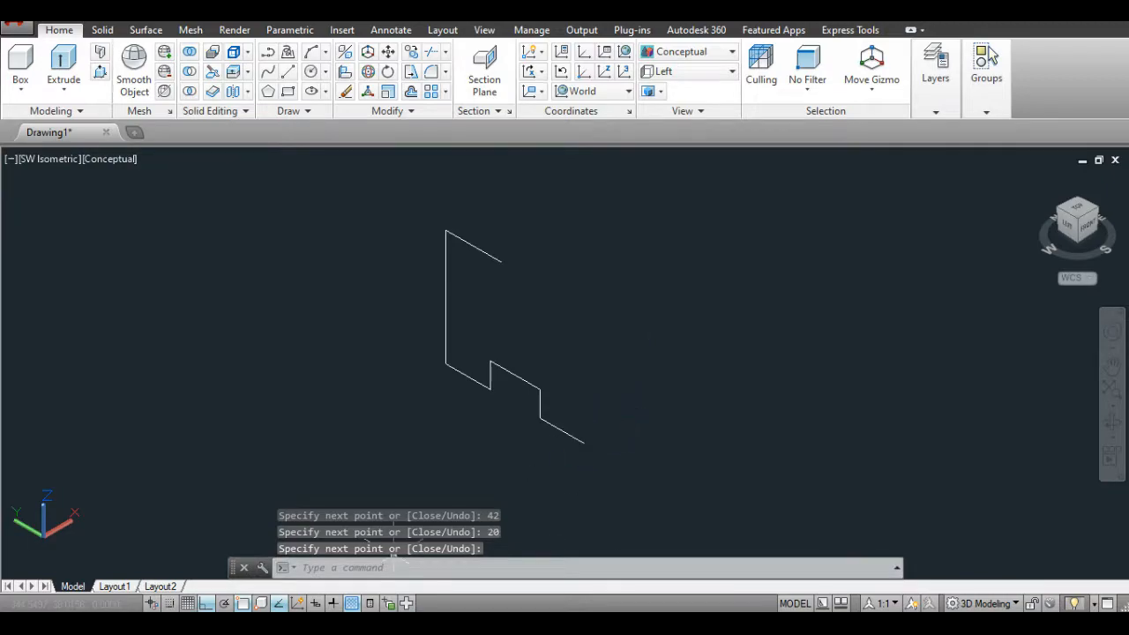
Step: Check the reference image, and close the profile with a 16-unit vertical front edge and a sloping line to the top edge's open end
left_click(393, 624)
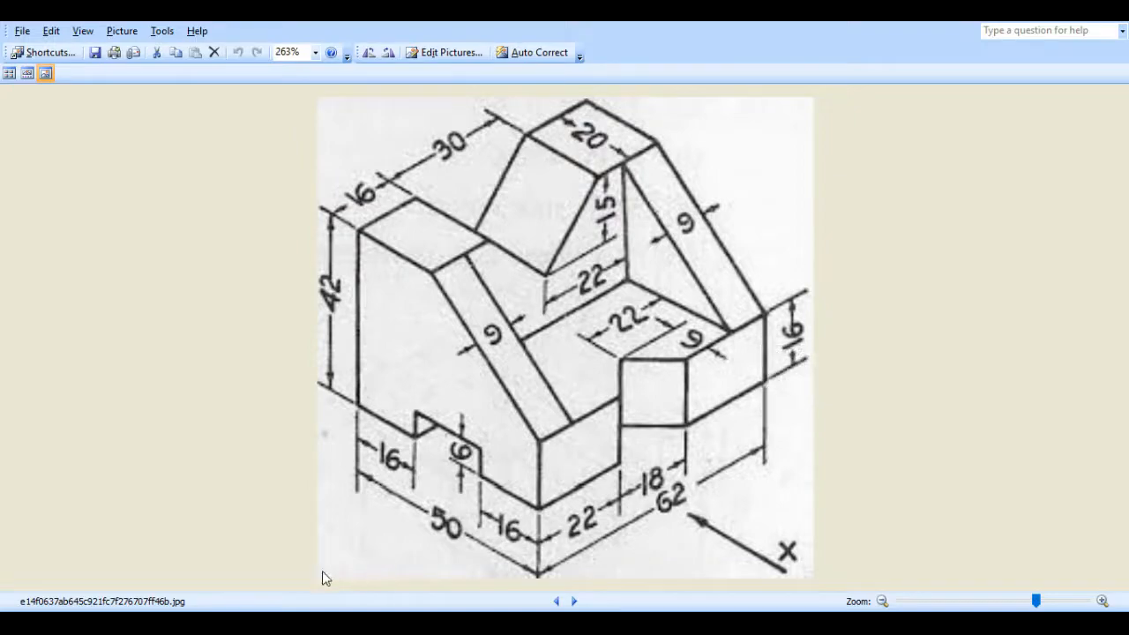
left_click(370, 624)
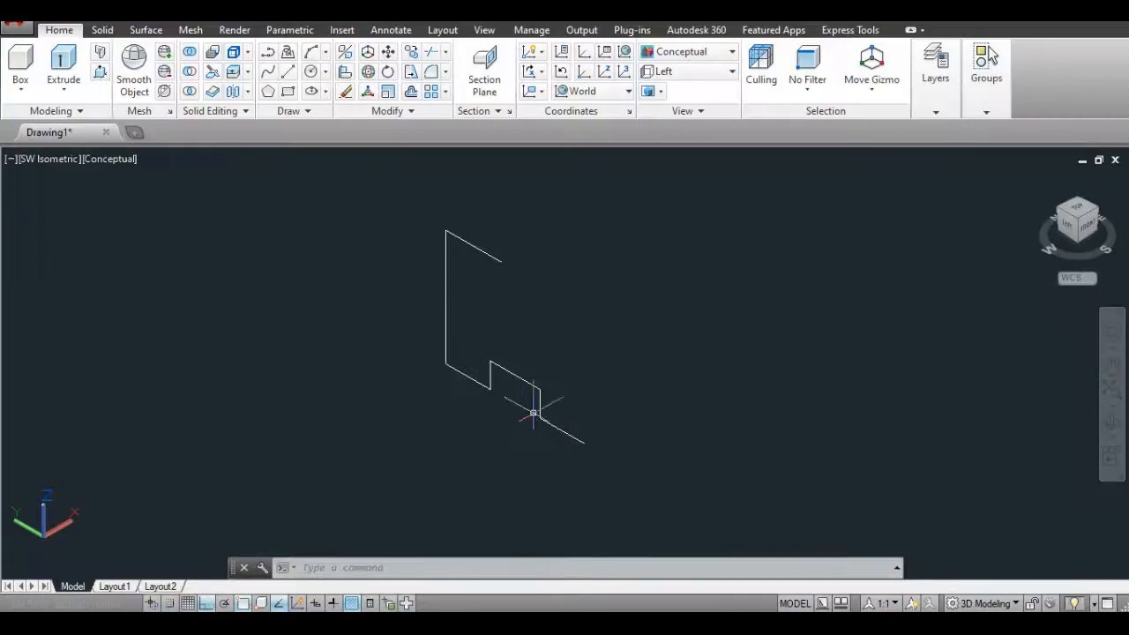
key("Return")
left_click(583, 444)
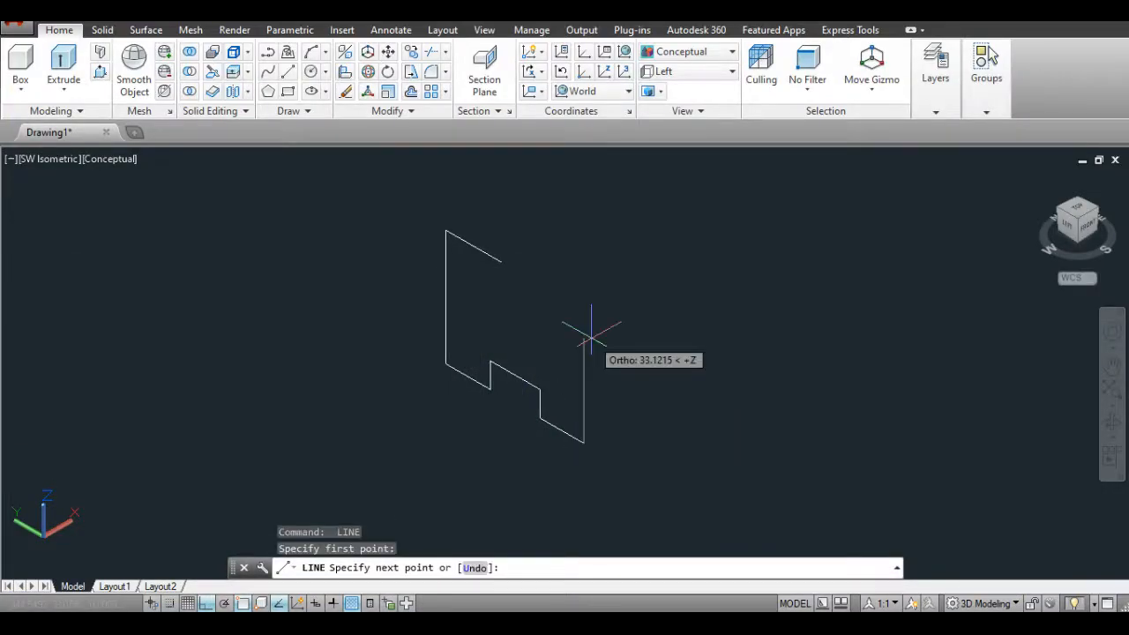
type("16")
key("Return")
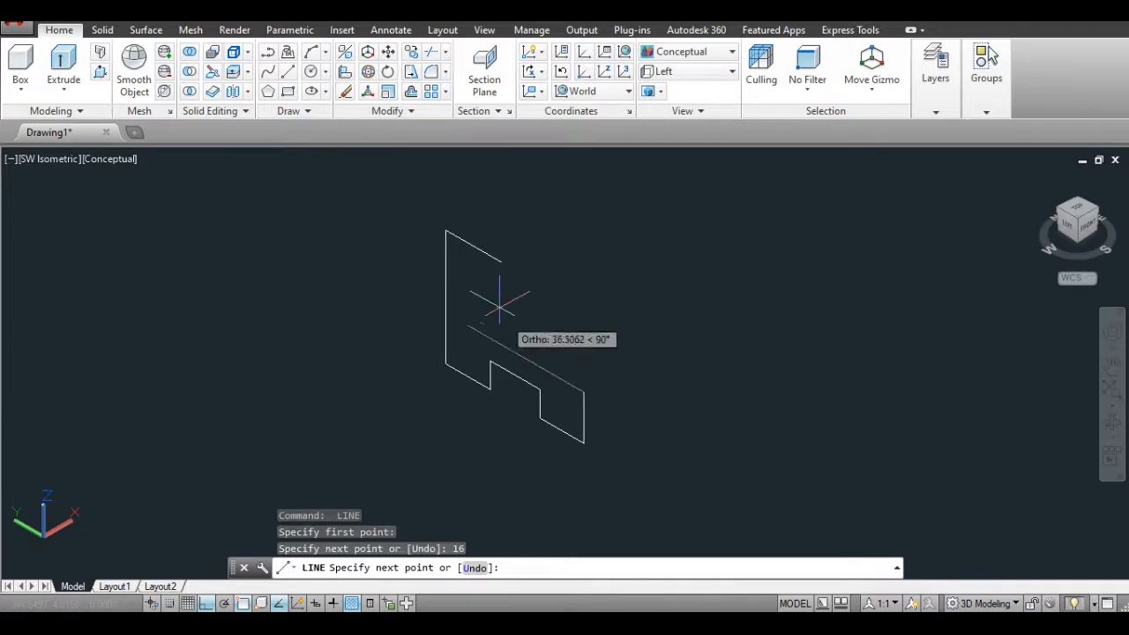
left_click(502, 261)
key("Return")
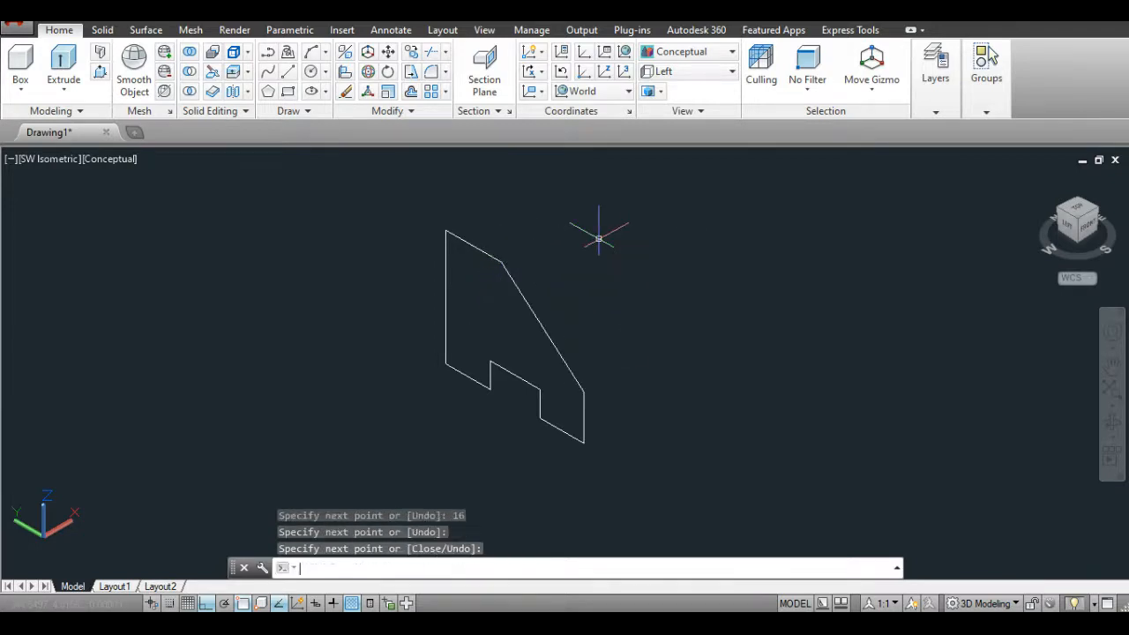
Step: Convert all the lines of the closed side profile into a region
left_click(302, 110)
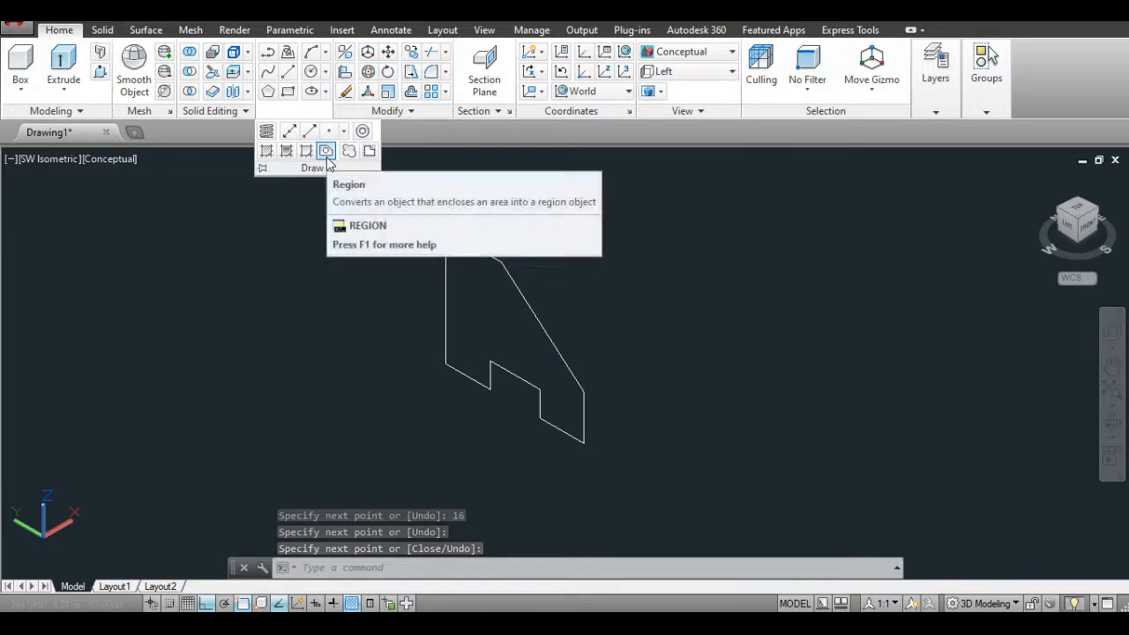
left_click(326, 151)
left_click(639, 193)
left_click(417, 479)
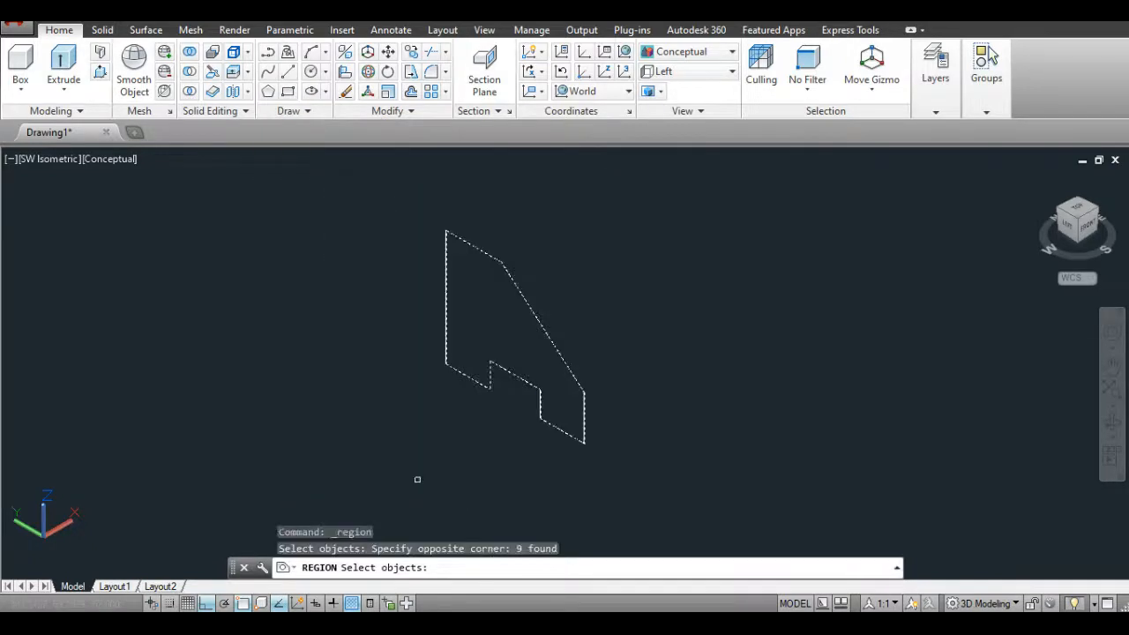
key("Return")
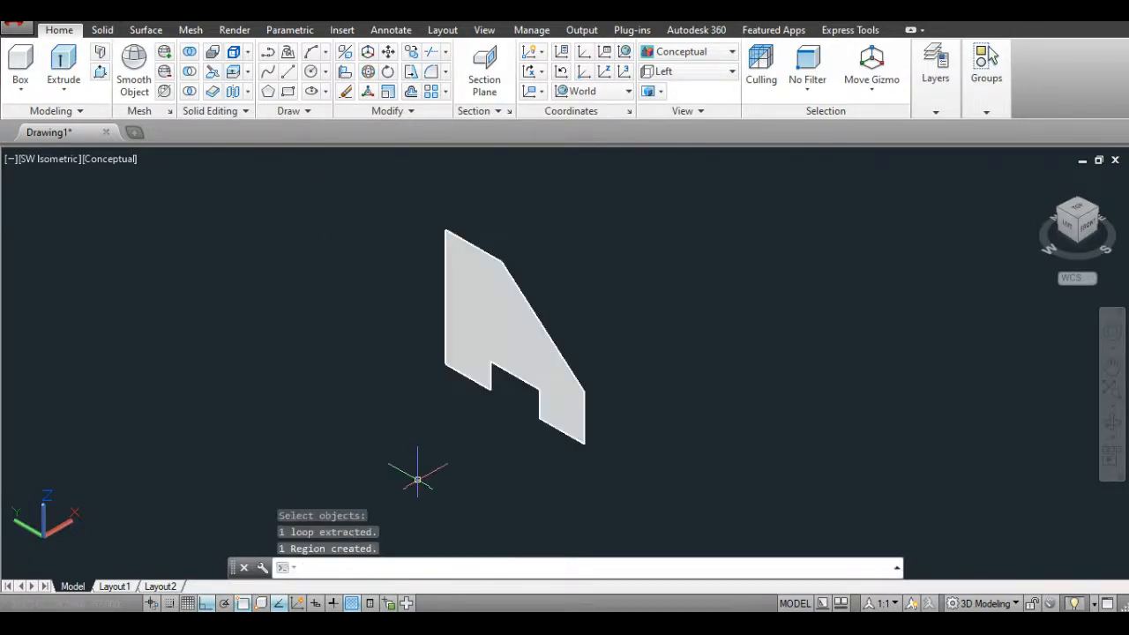
Step: Extrude the profile region 62 units into a solid, checking the overall length in the reference image
left_click(85, 68)
left_click(509, 285)
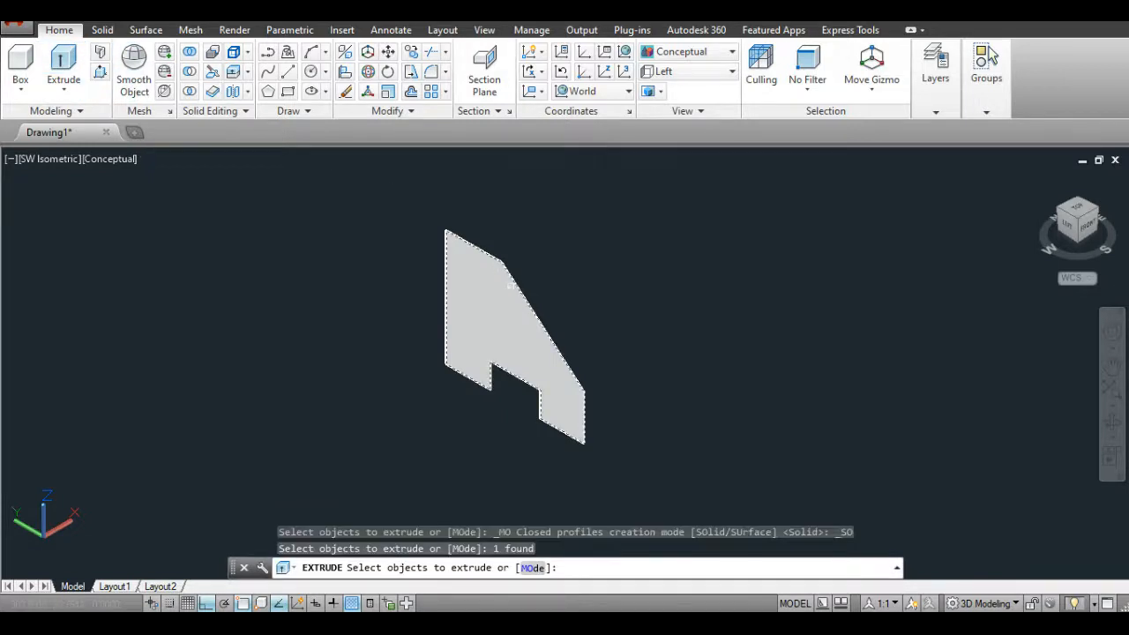
key("Return")
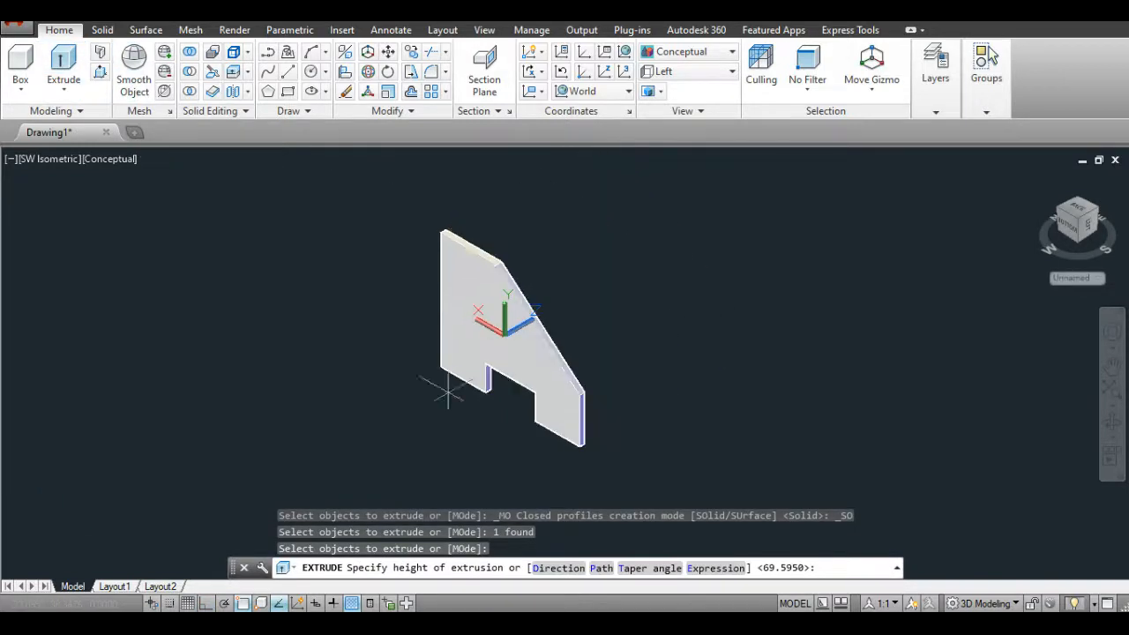
key("alt+Tab")
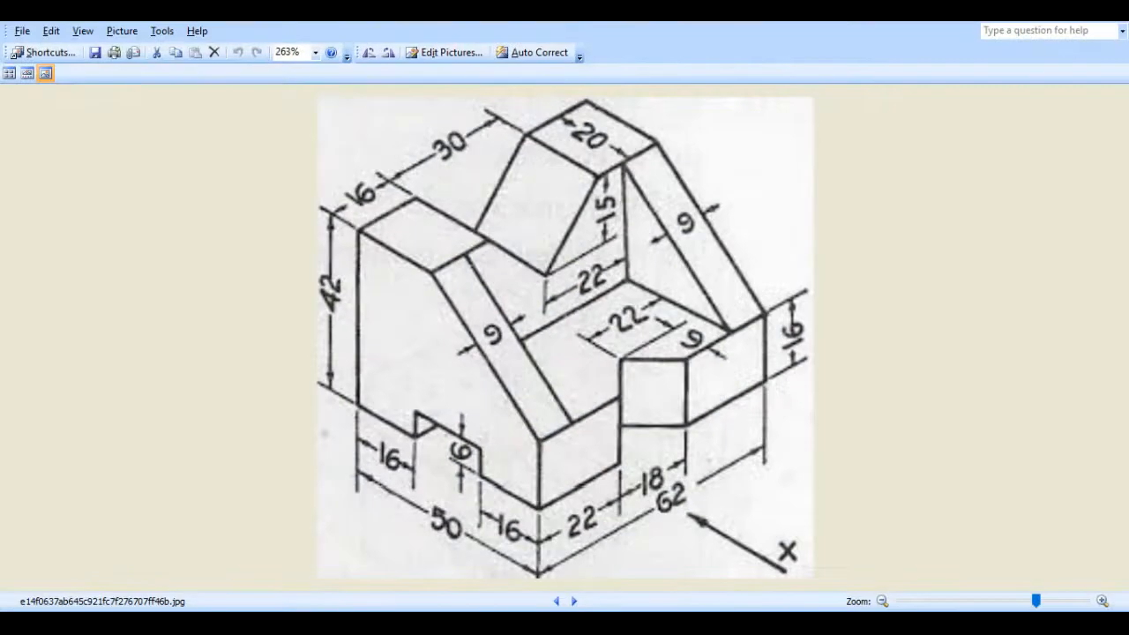
key("alt+Tab")
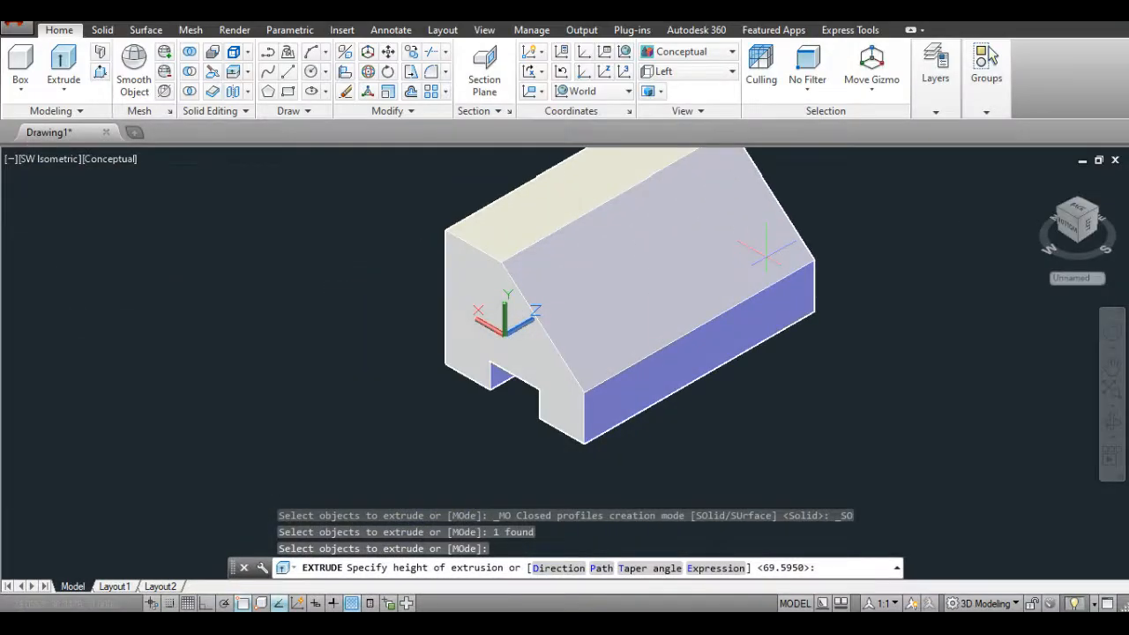
type("62")
key("Return")
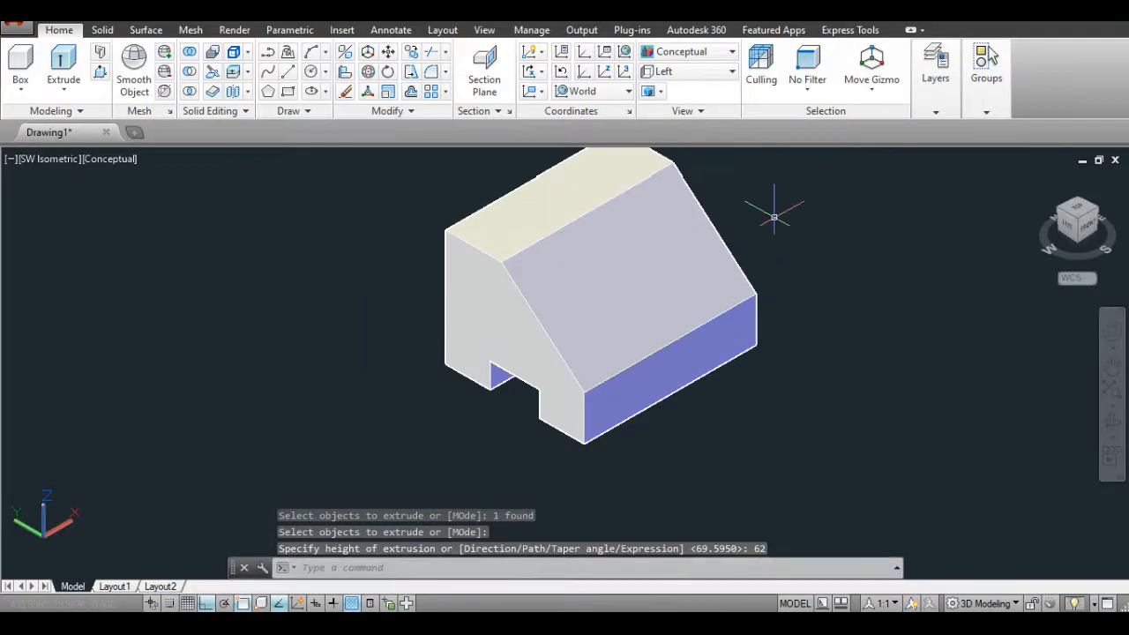
Step: Change the visual style of the solid's view to 2D Wireframe
middle_click_drag(775, 218, 733, 258)
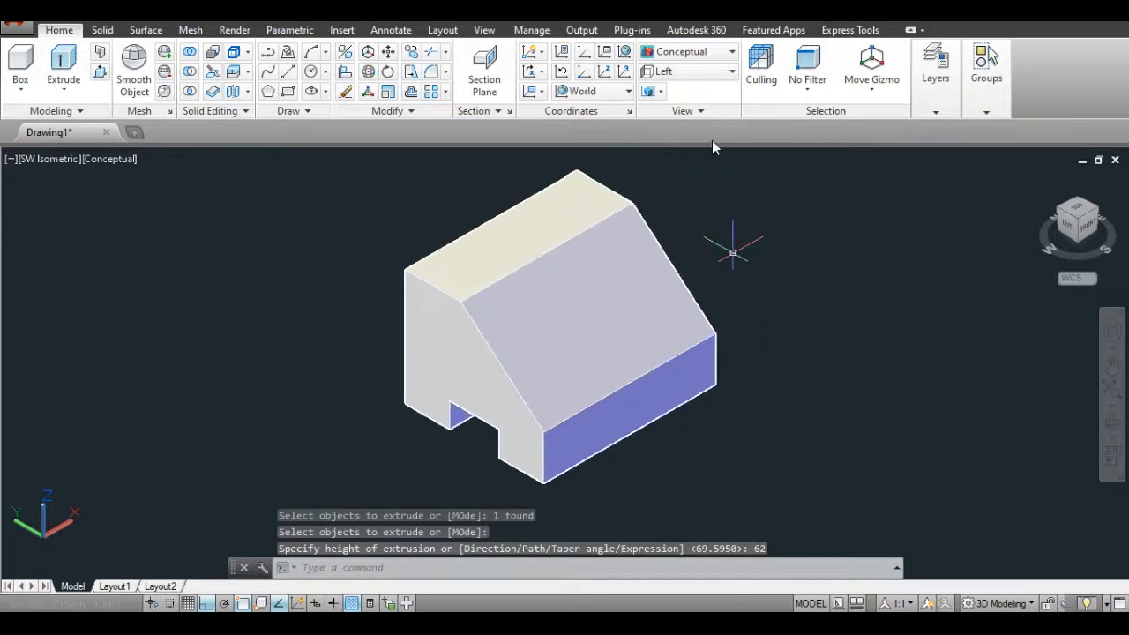
left_click(686, 52)
left_click(674, 85)
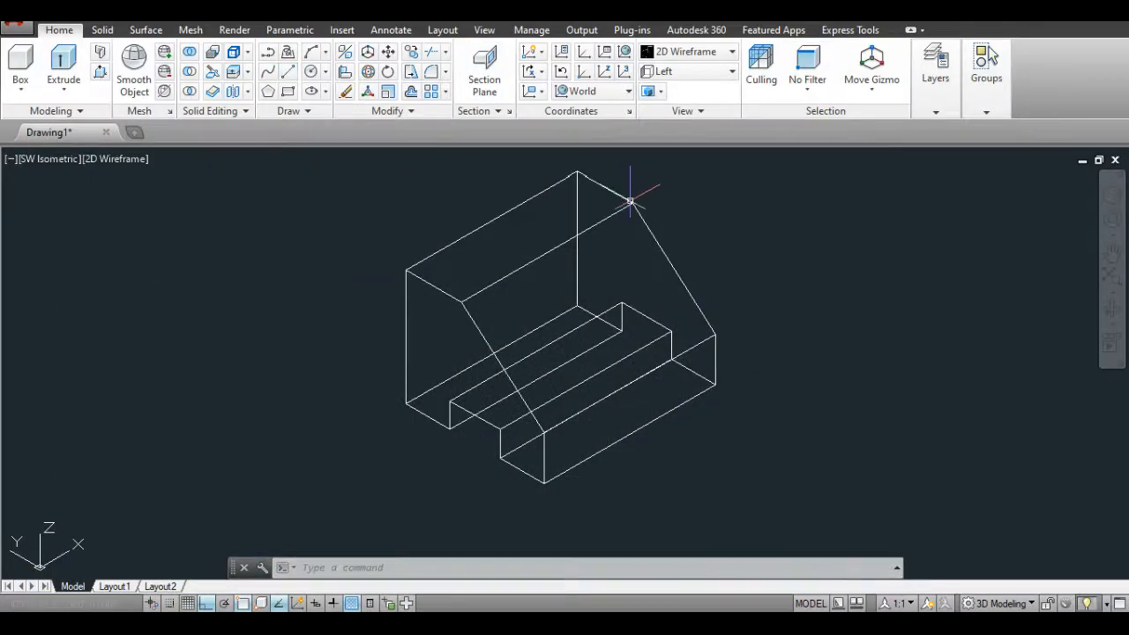
Step: Draw a 9-unit line inward along the slope's top edge from the far end face's corner, continuing with a vertical line down past the base
left_click(288, 71)
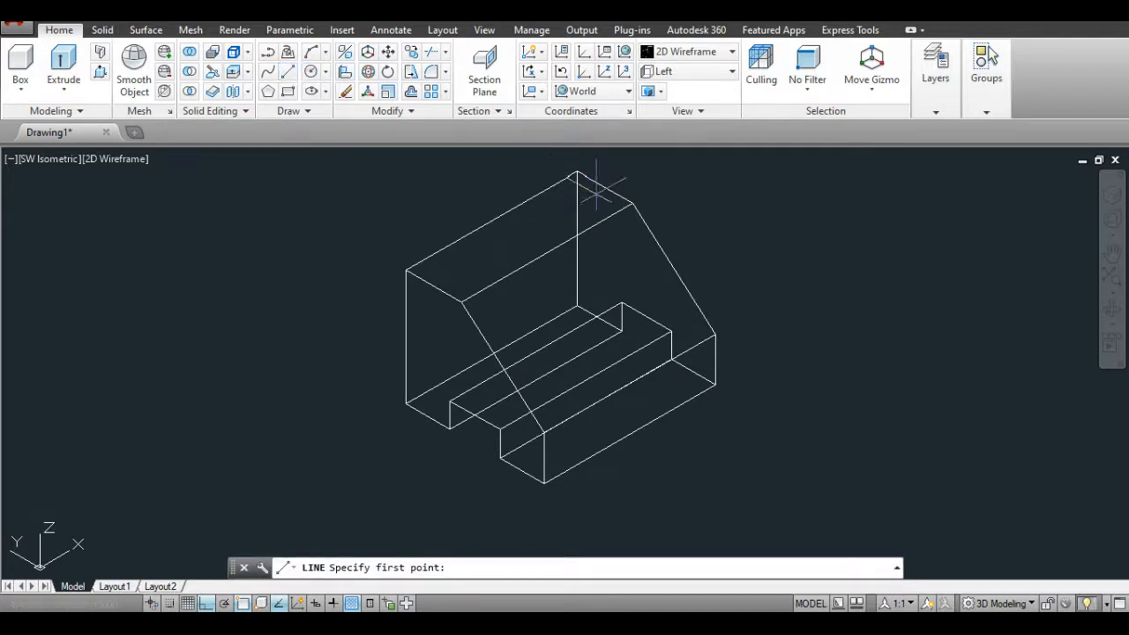
left_click(633, 203)
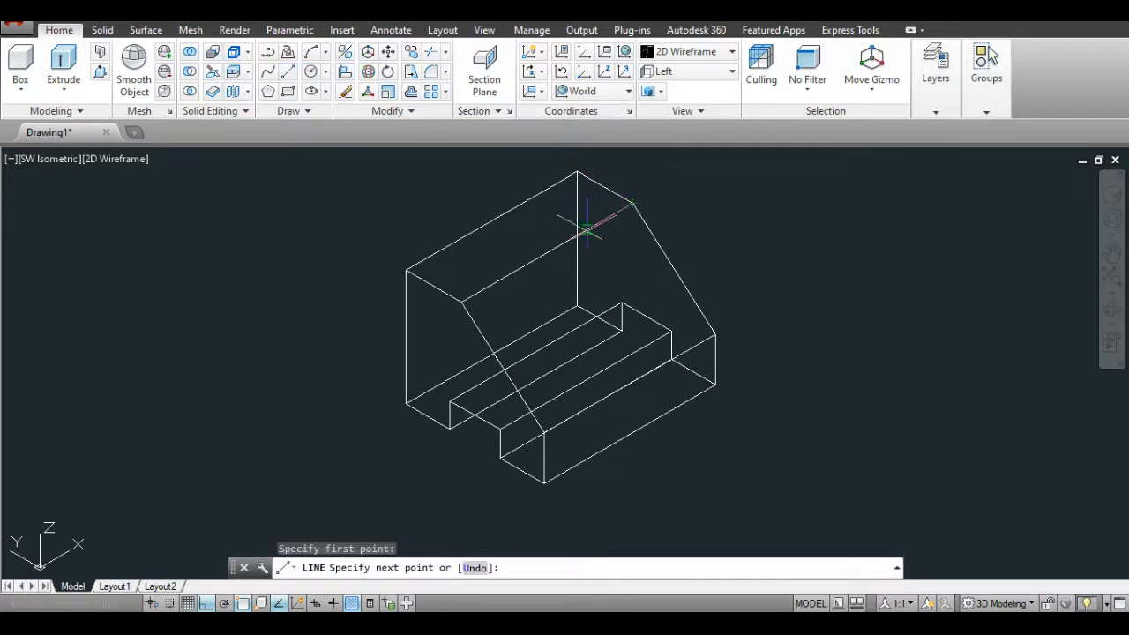
type("9")
key("Return")
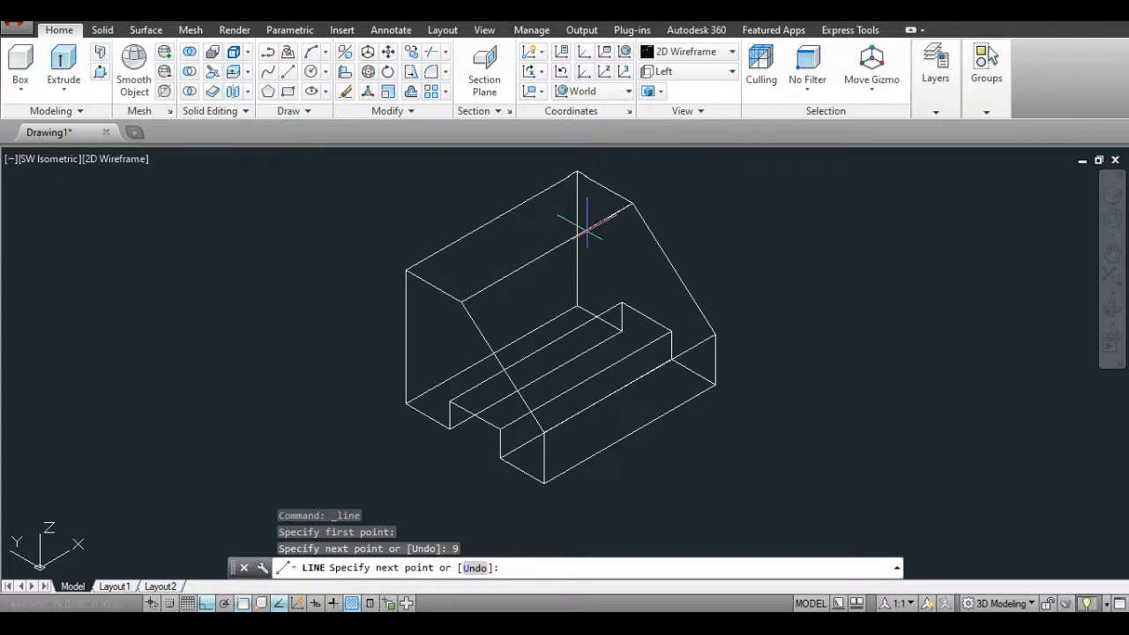
left_click(662, 468)
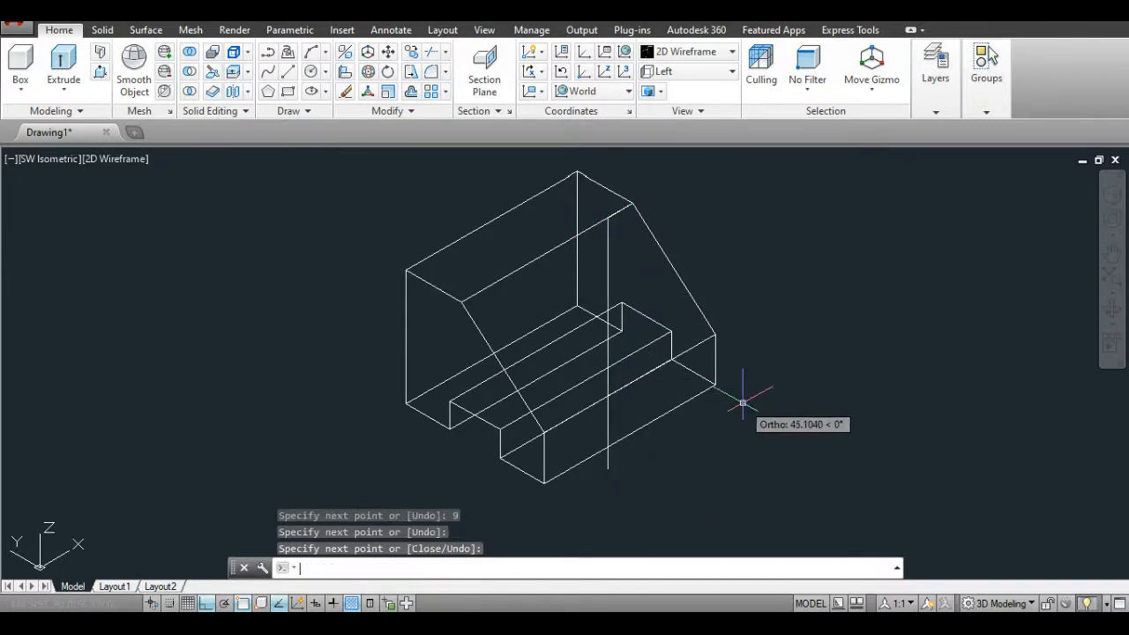
key("Return")
Step: Draw a 9-unit line inward from the far lower end of the slope, continuing with a horizontal line back to the vertical line
key("Return")
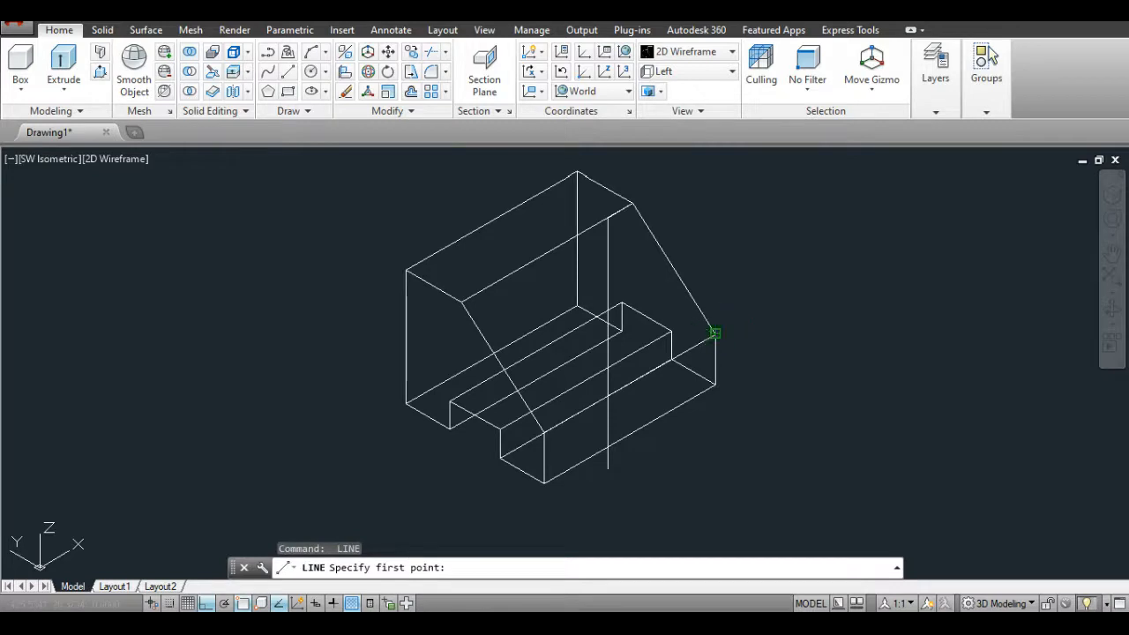
left_click(714, 333)
type("9")
key("Return")
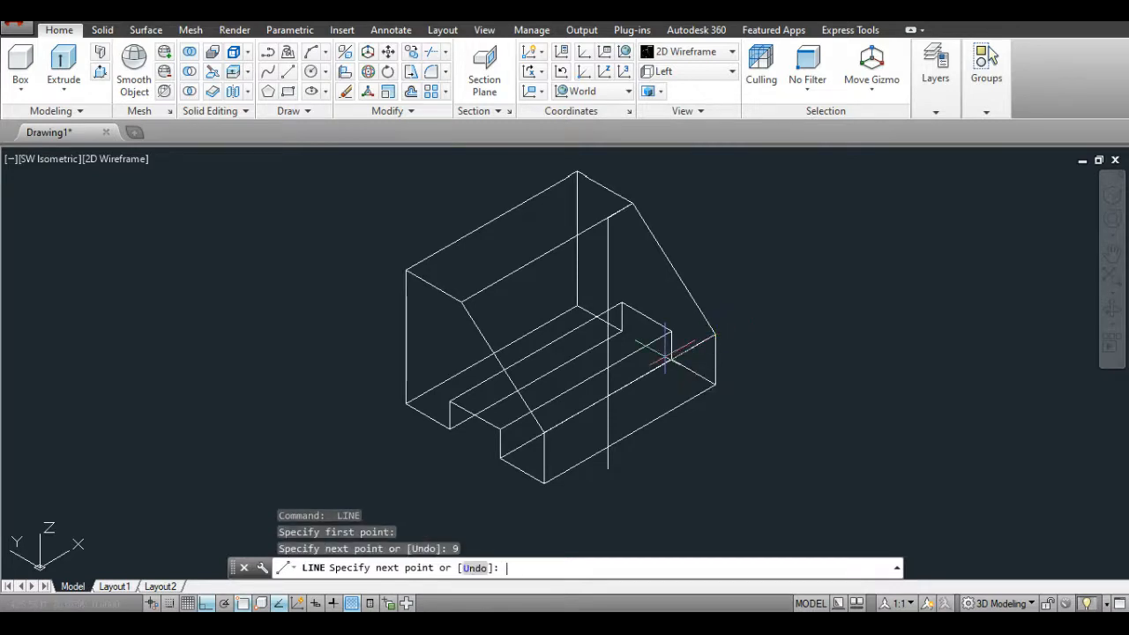
left_click(608, 301)
key("Return")
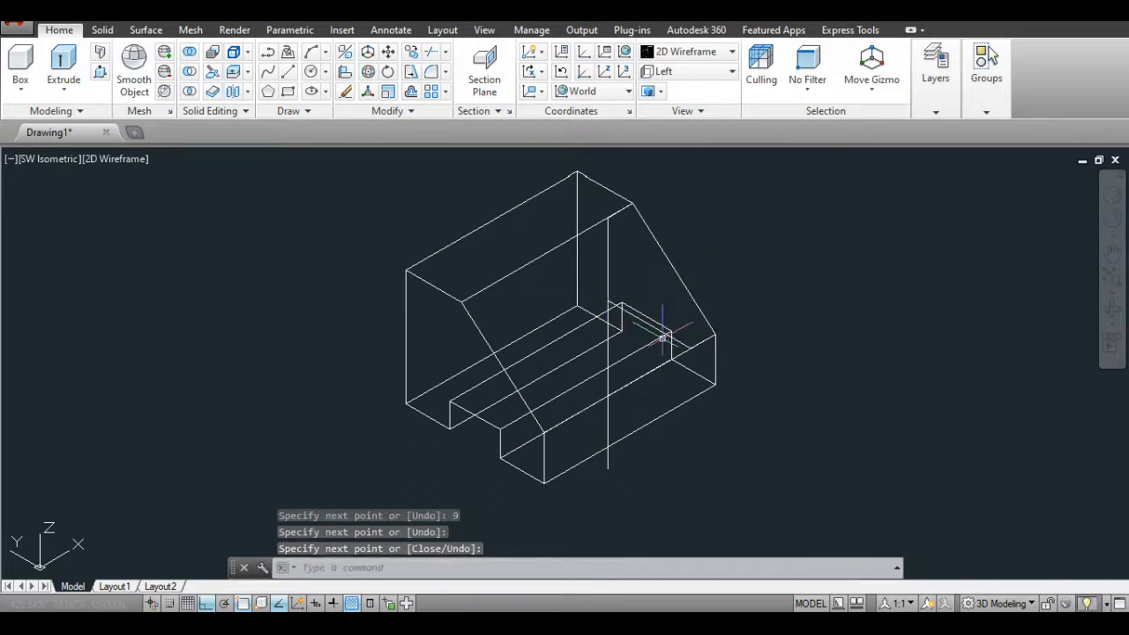
Step: Draw a sloping line joining the inner ends of the two 9-unit offset lines
key("Return")
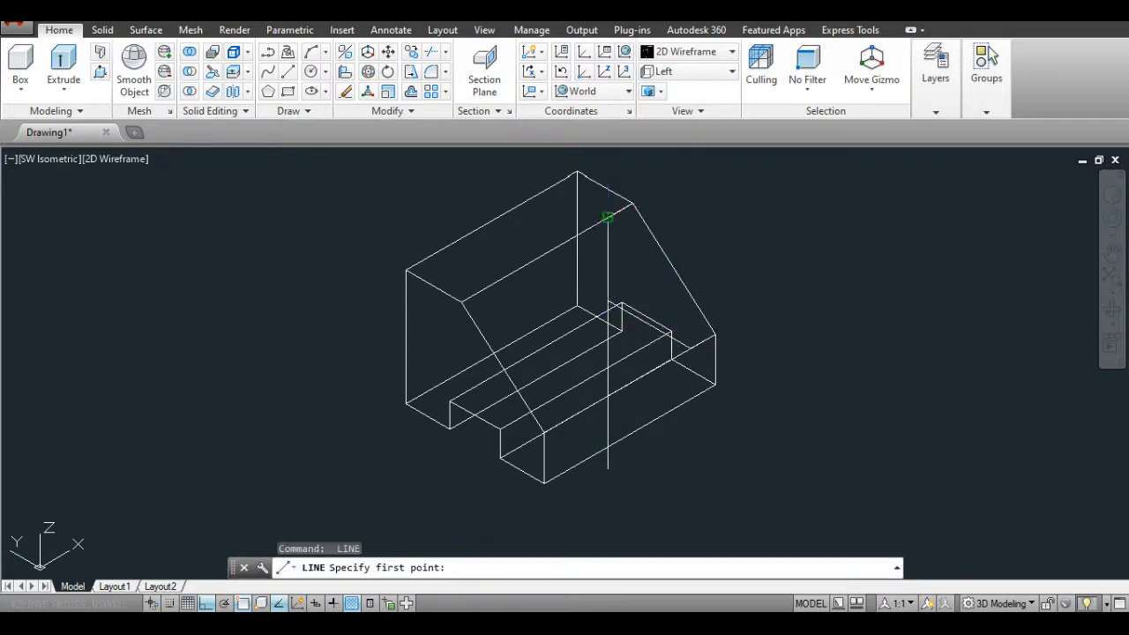
left_click(608, 216)
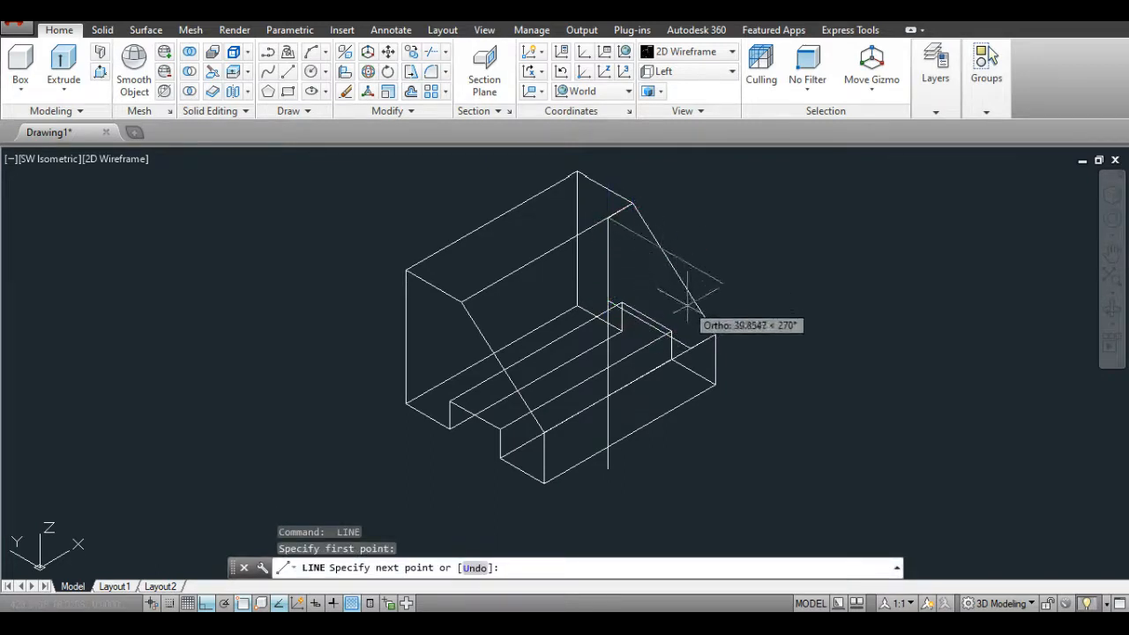
left_click(688, 348)
key("Return")
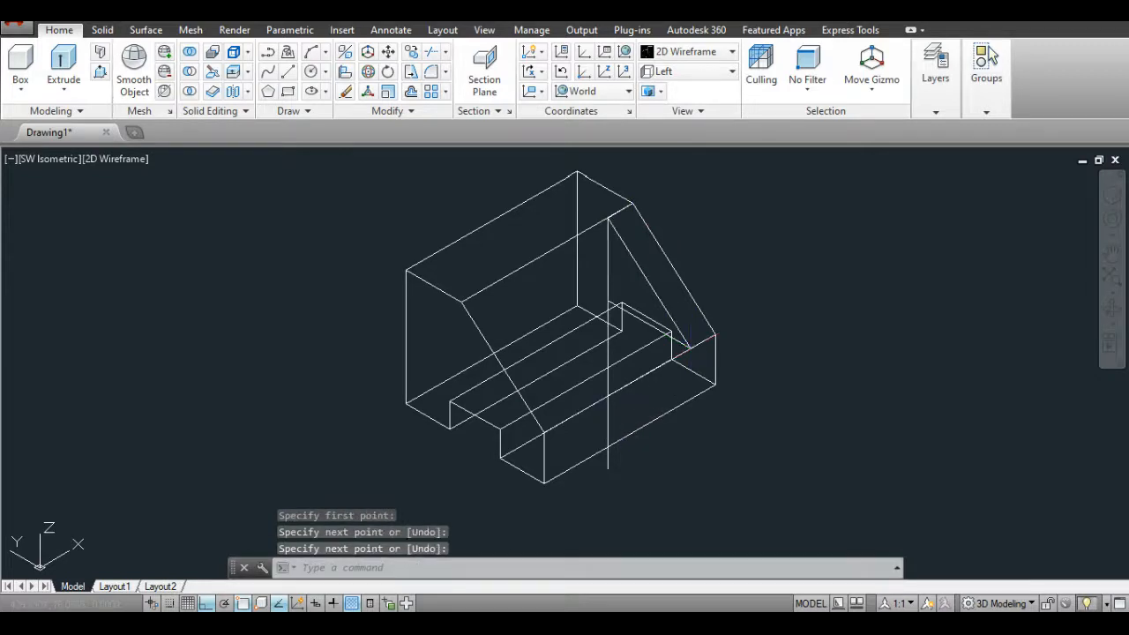
Step: Shorten the vertical line by stretching its lower end up to the back end of the horizontal line
left_click(608, 432)
left_click(608, 469)
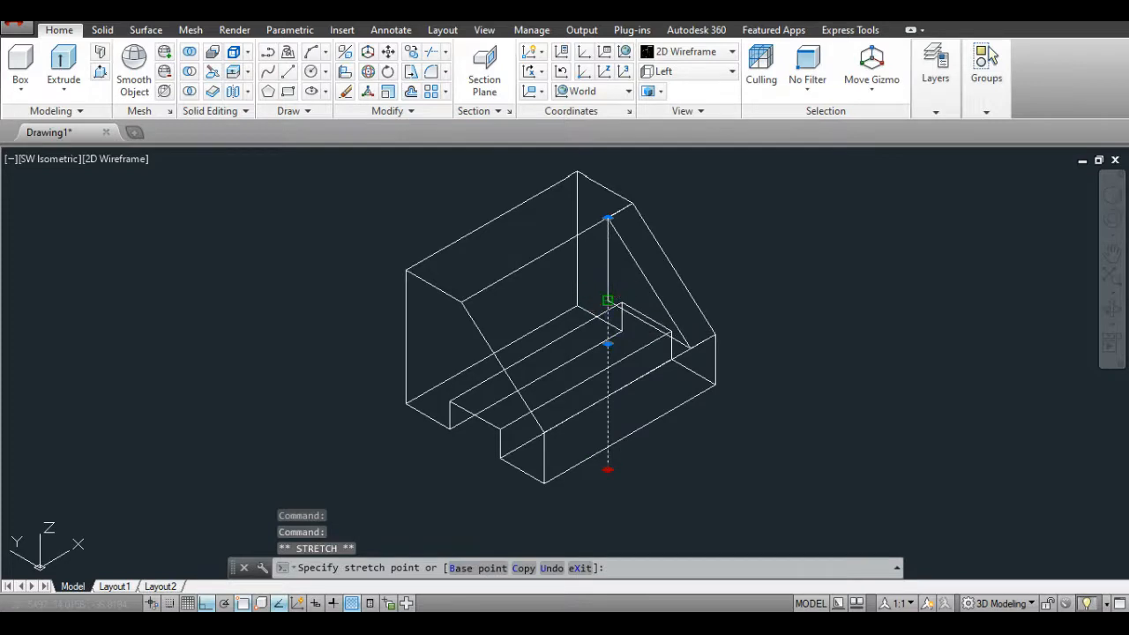
left_click(607, 301)
Step: Convert the triangle formed by the vertical, sloping and horizontal lines into a region
left_click(306, 113)
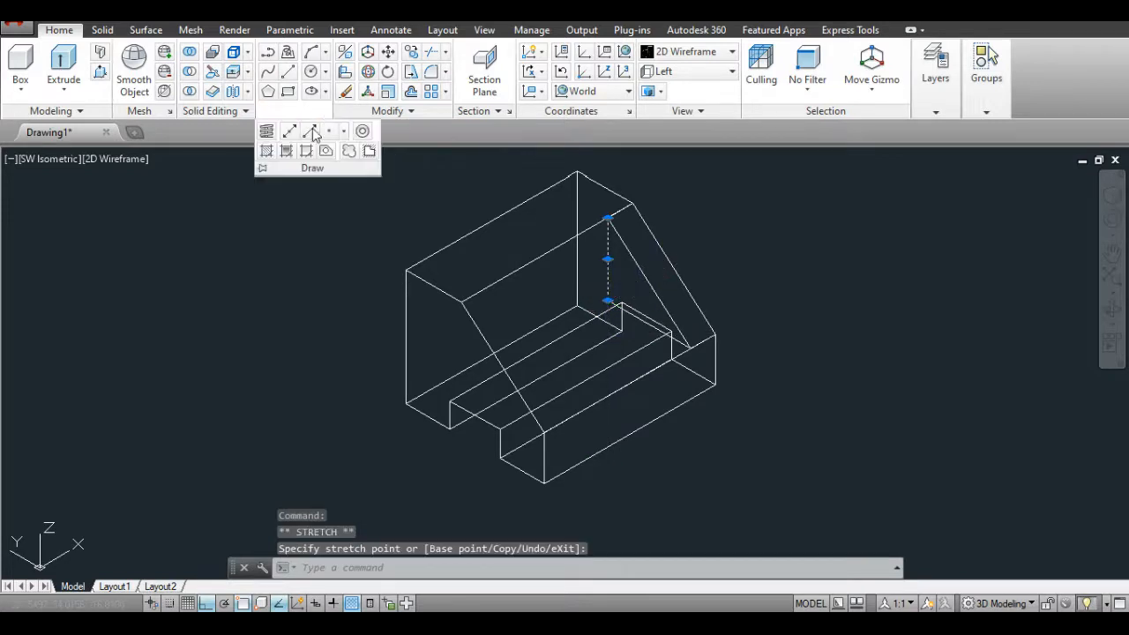
left_click(326, 152)
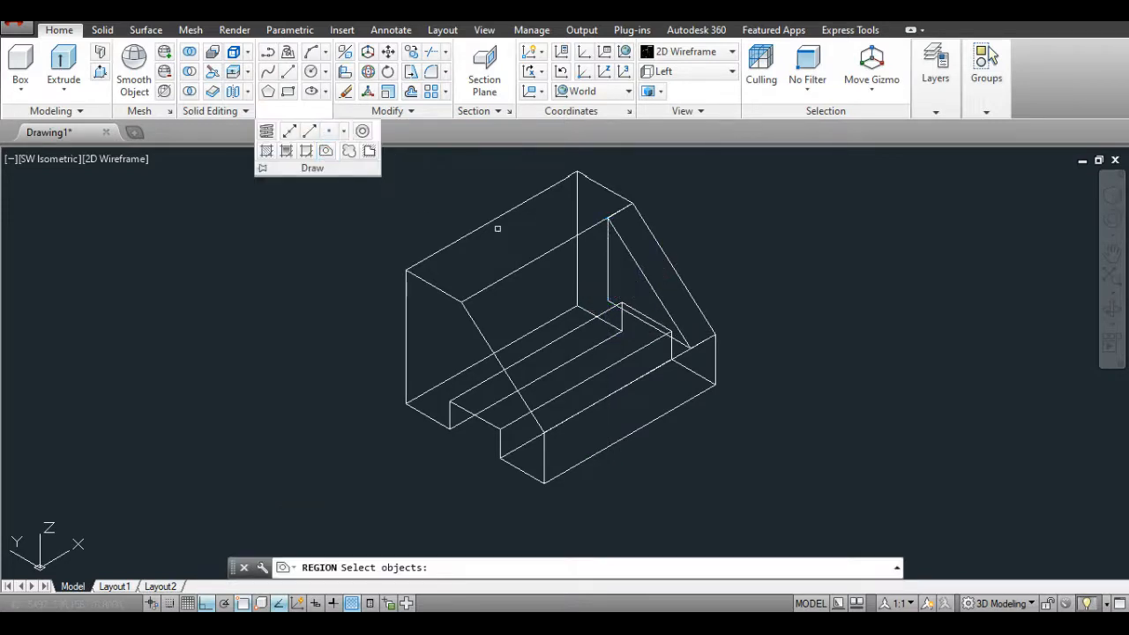
left_click(621, 242)
left_click(607, 248)
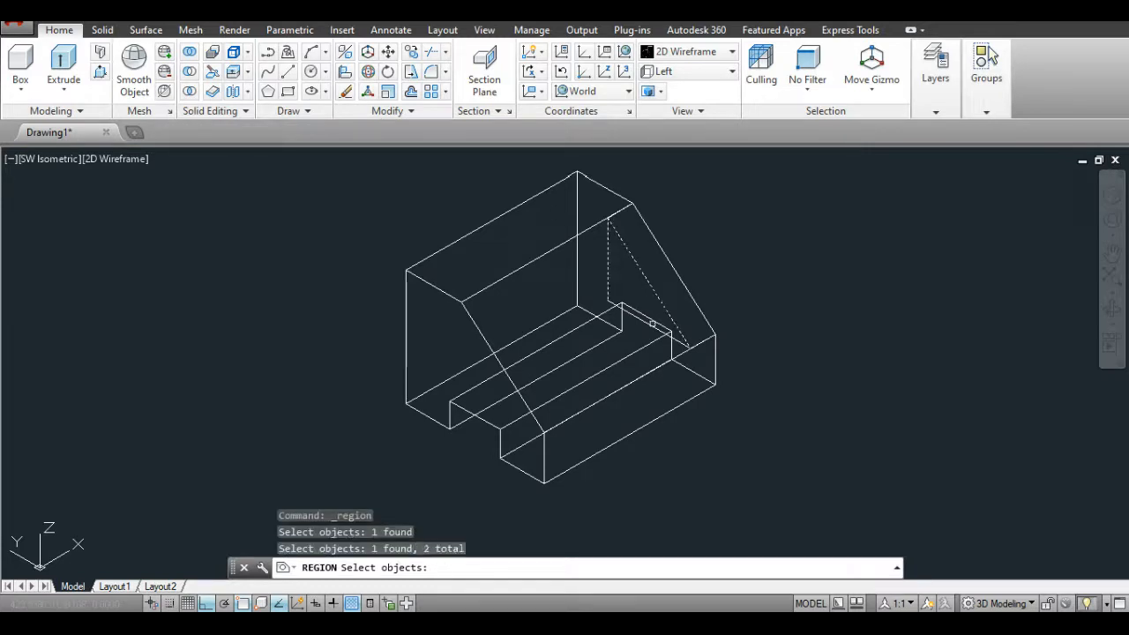
left_click(652, 328)
key("Return")
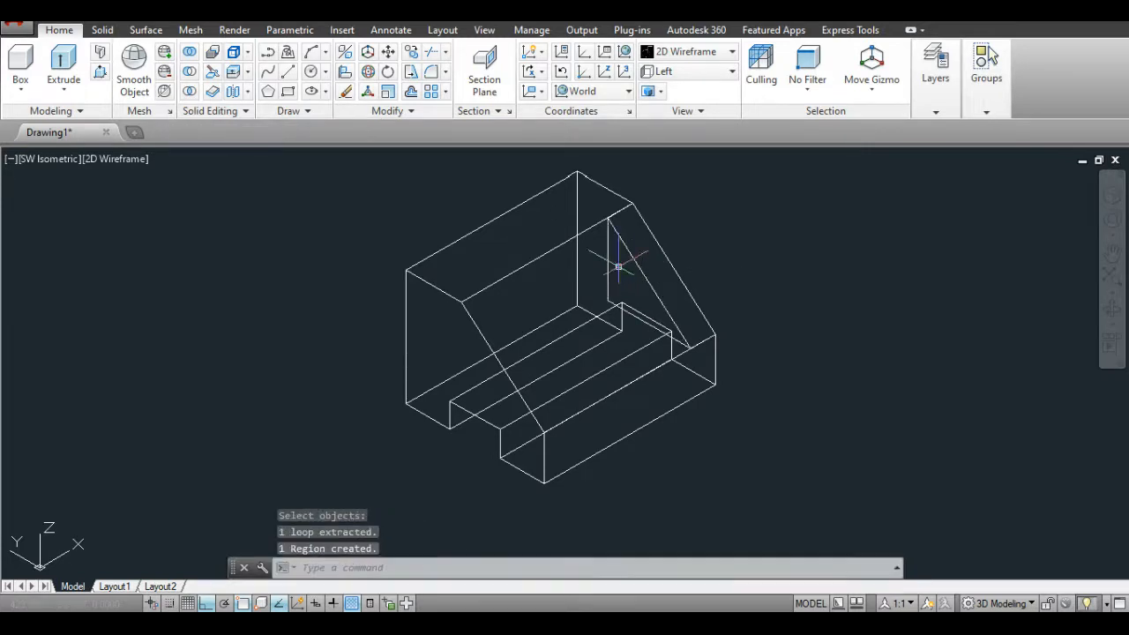
Step: Draw a 9-unit line along the top front edge from the near upper corner of the slope, adding a short vertical segment
left_click(288, 72)
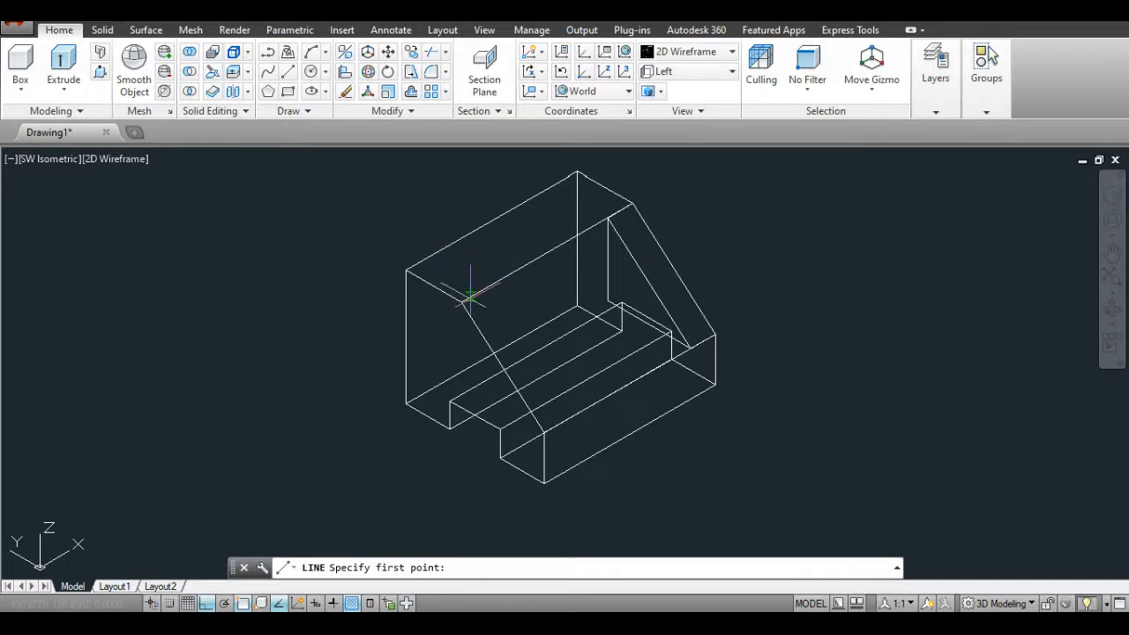
left_click(460, 302)
type("9")
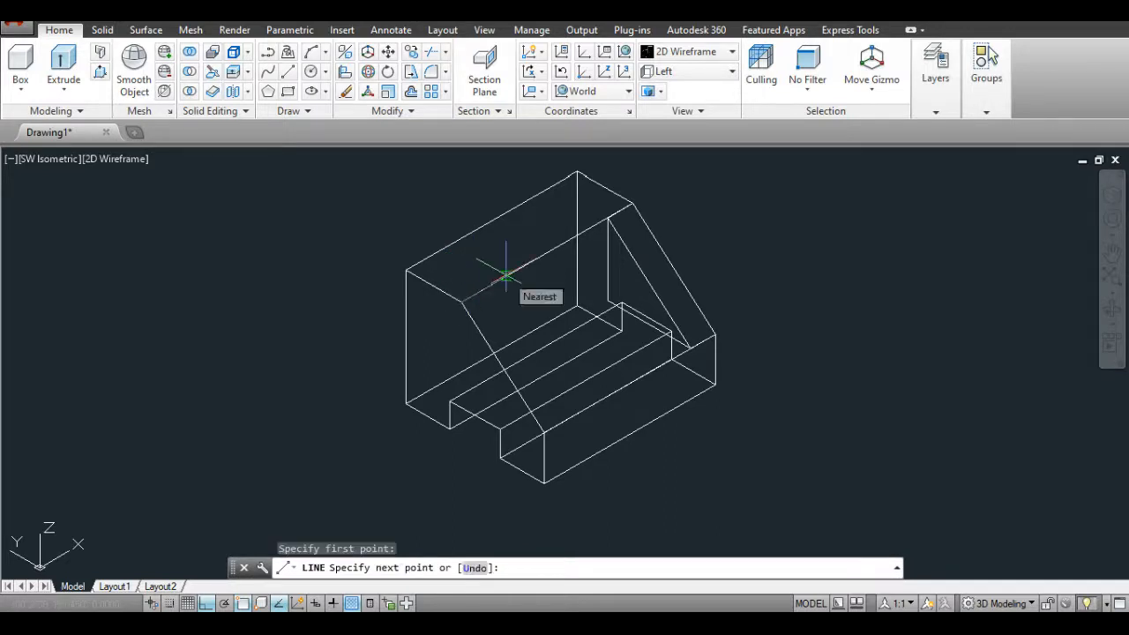
key("Return")
left_click(490, 296)
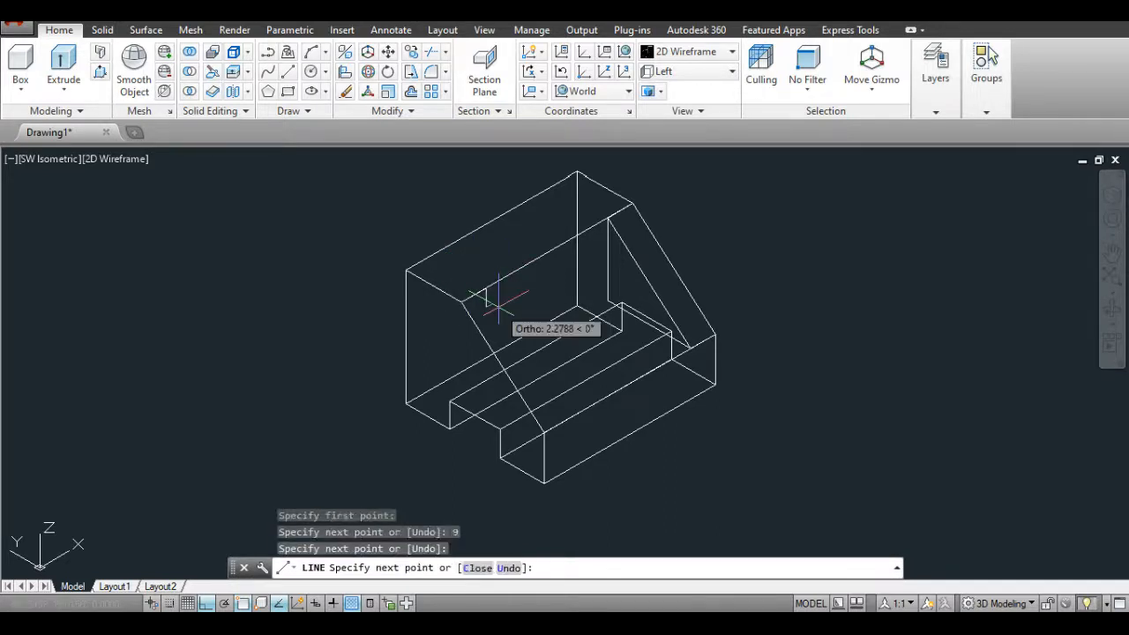
key("Return")
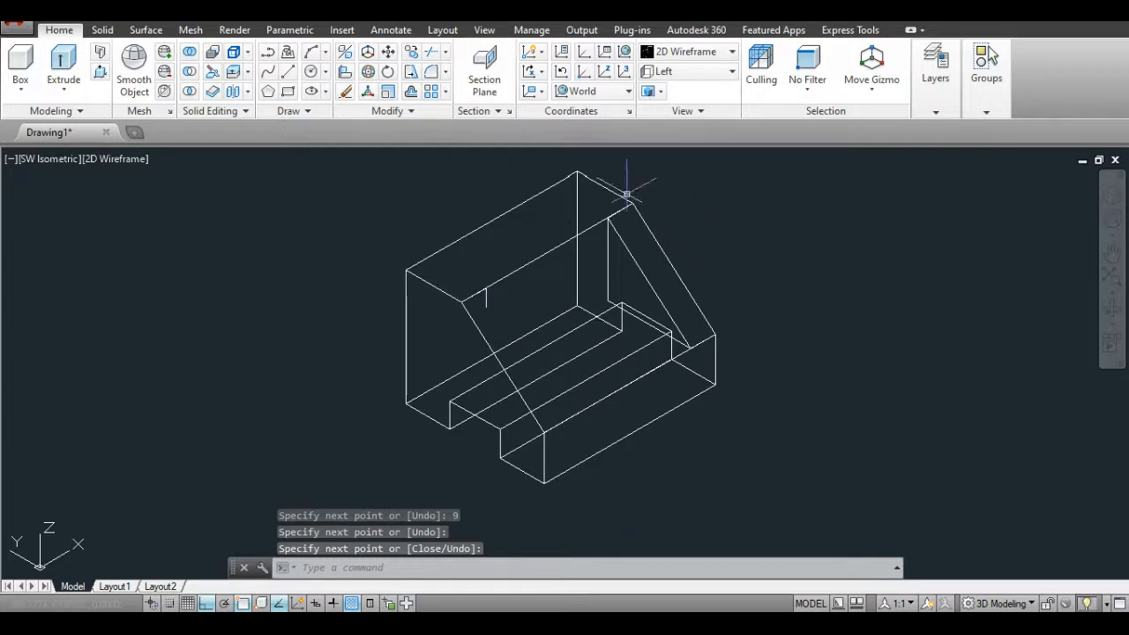
Step: Extrude the triangular region as a solid up to the inner end of the near 9-unit line
left_click(63, 61)
left_click(634, 261)
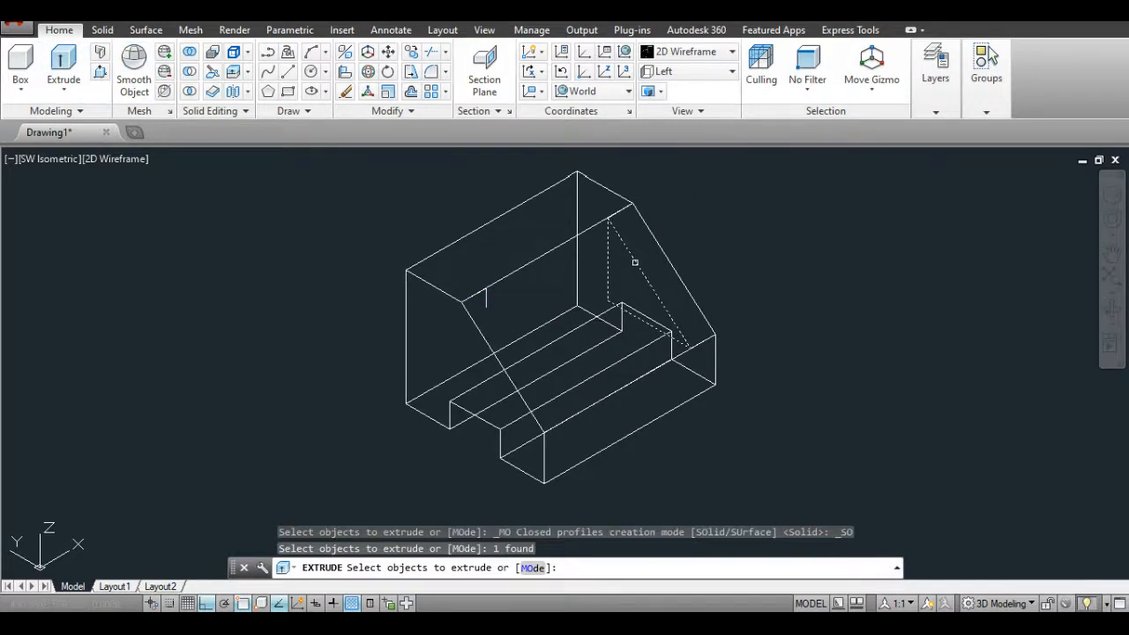
key("Return")
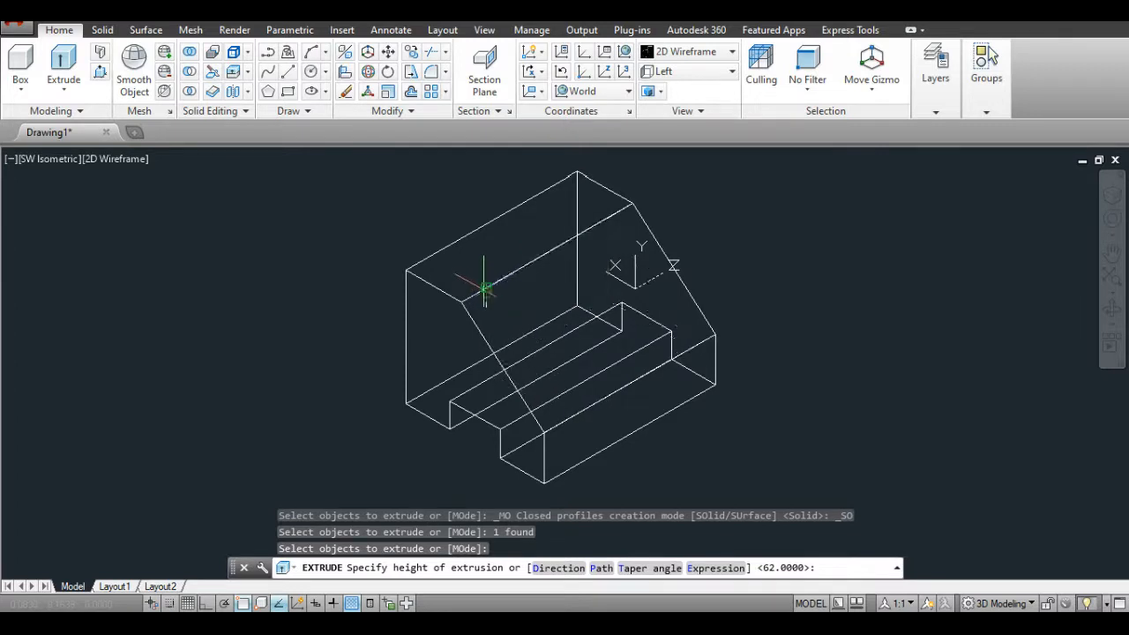
left_click(486, 287)
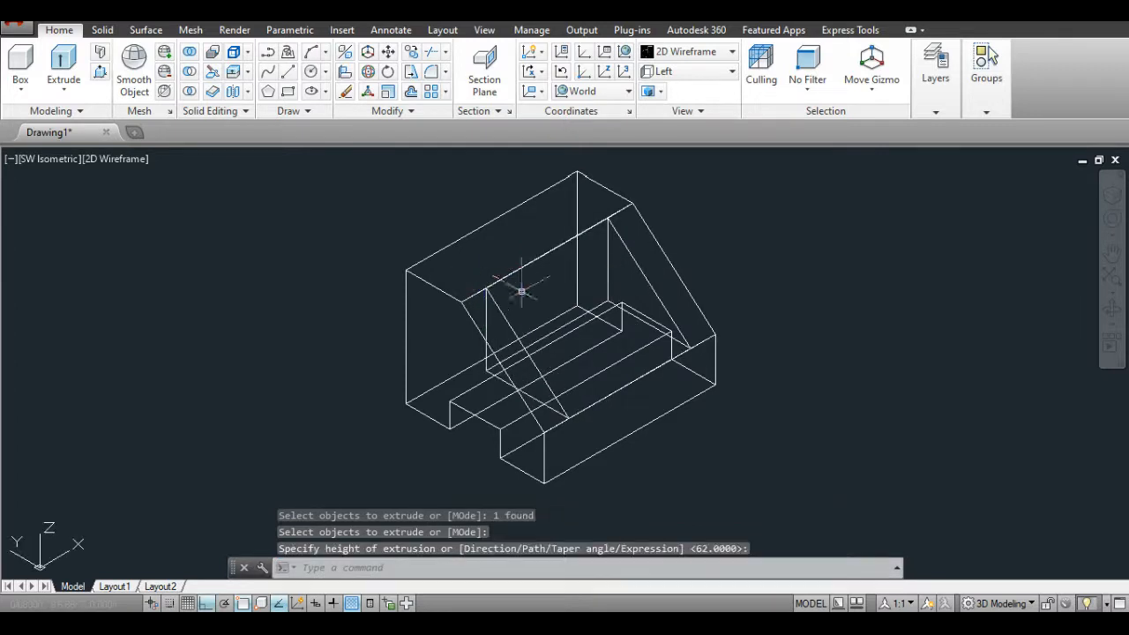
Step: Preview the block in the Conceptual visual style and return to 2D Wireframe
left_click(706, 51)
left_click(751, 86)
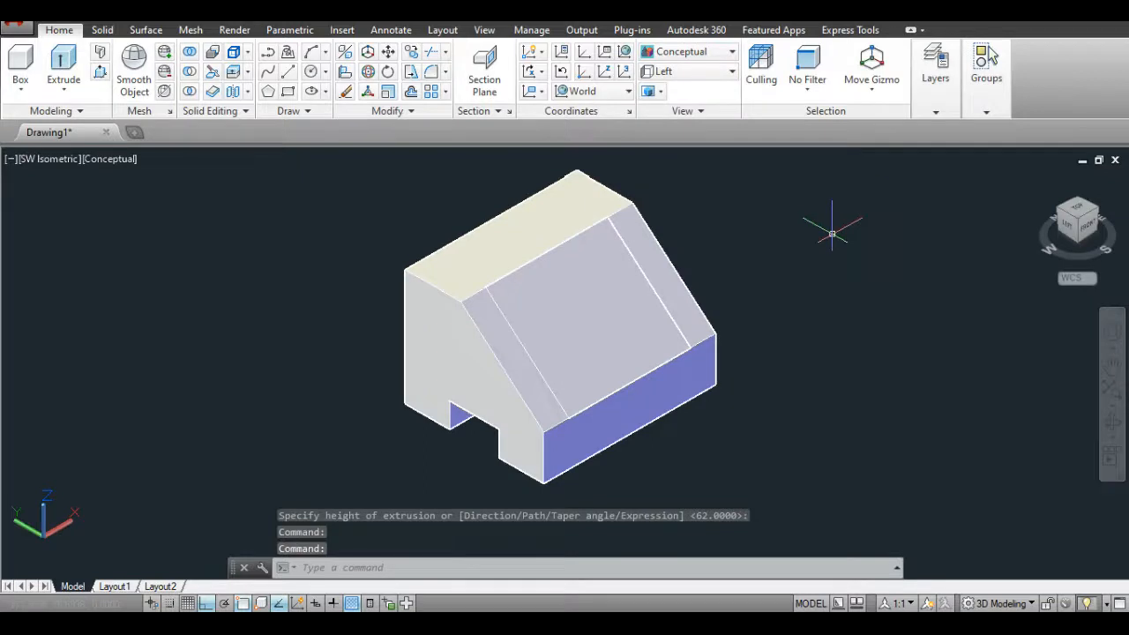
left_click(696, 52)
left_click(670, 88)
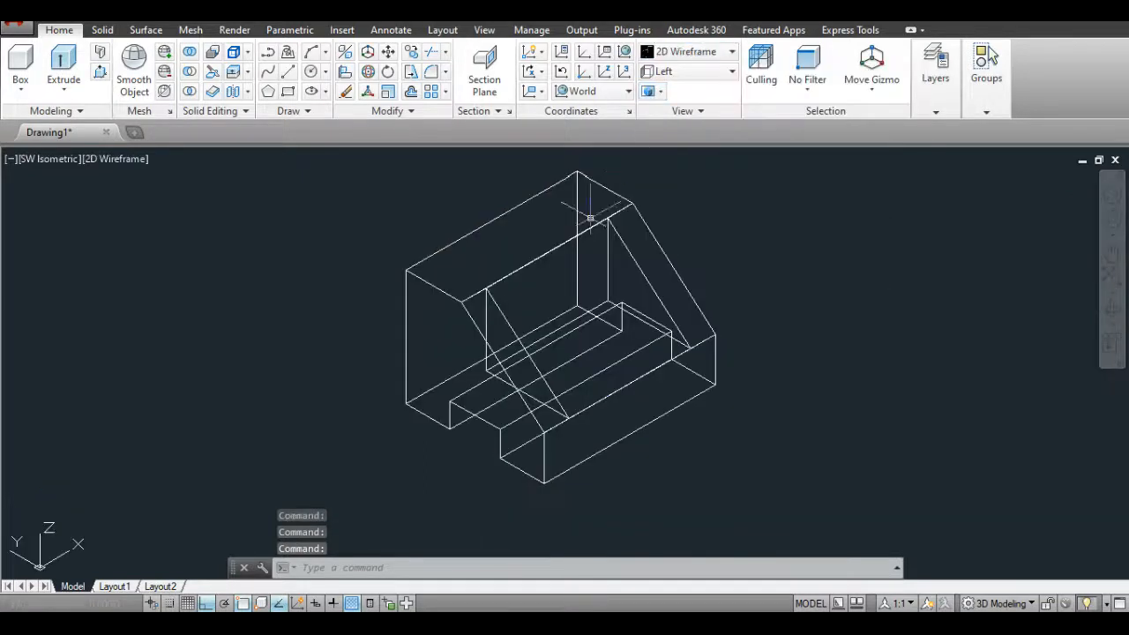
Step: Set the extruded triangular solid's color to Red and preview the model in a shaded visual style
left_click(654, 238)
right_click(744, 212)
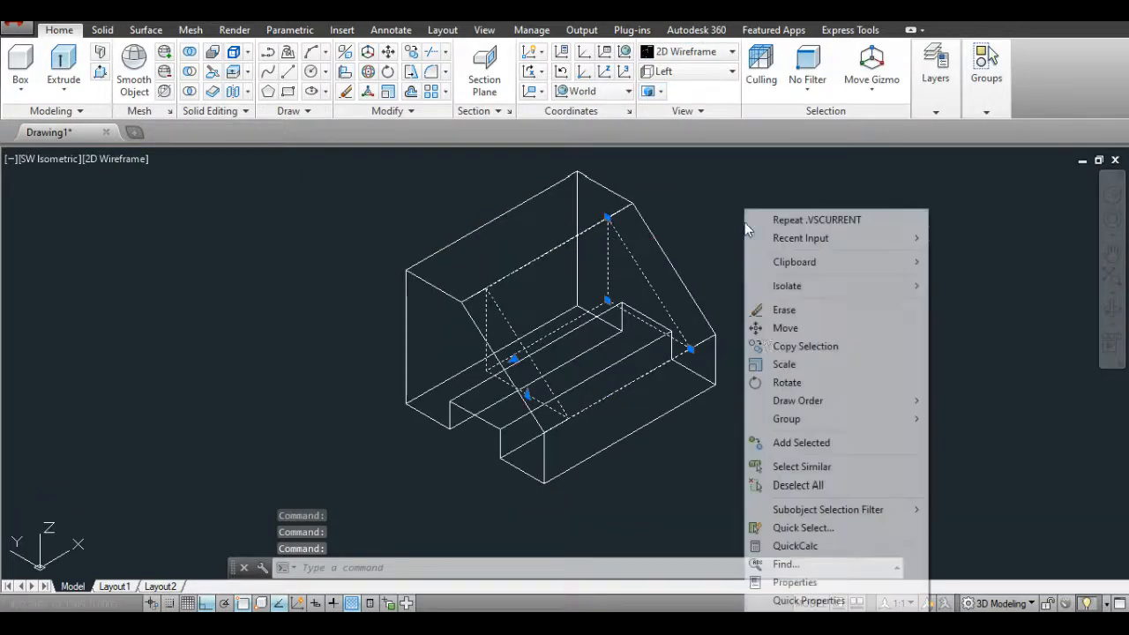
left_click(772, 582)
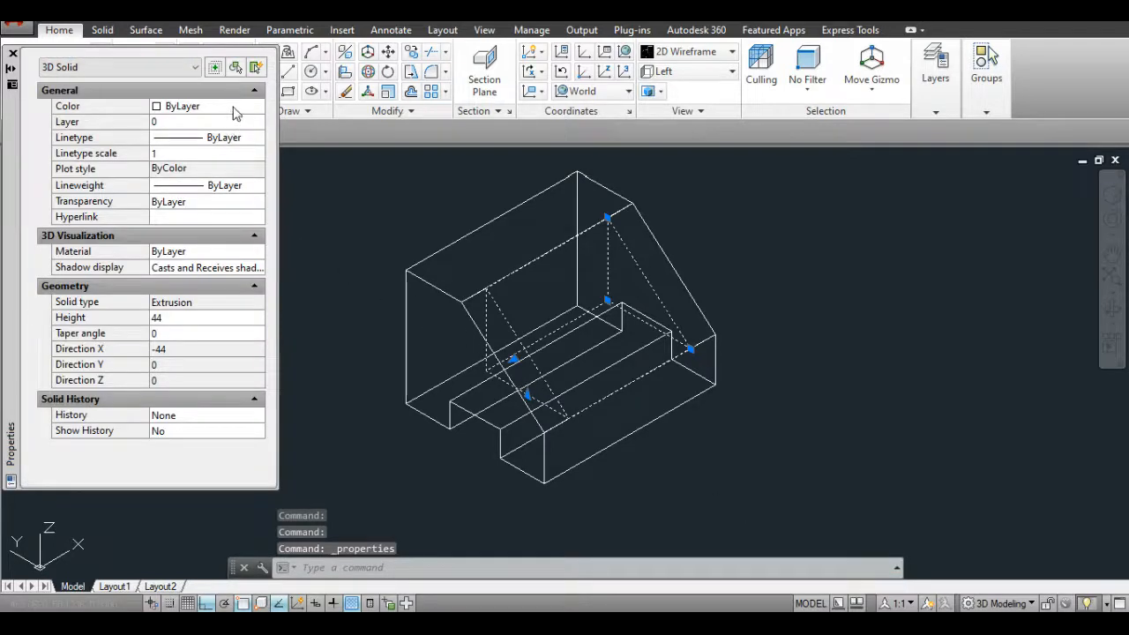
left_click(245, 107)
left_click(231, 150)
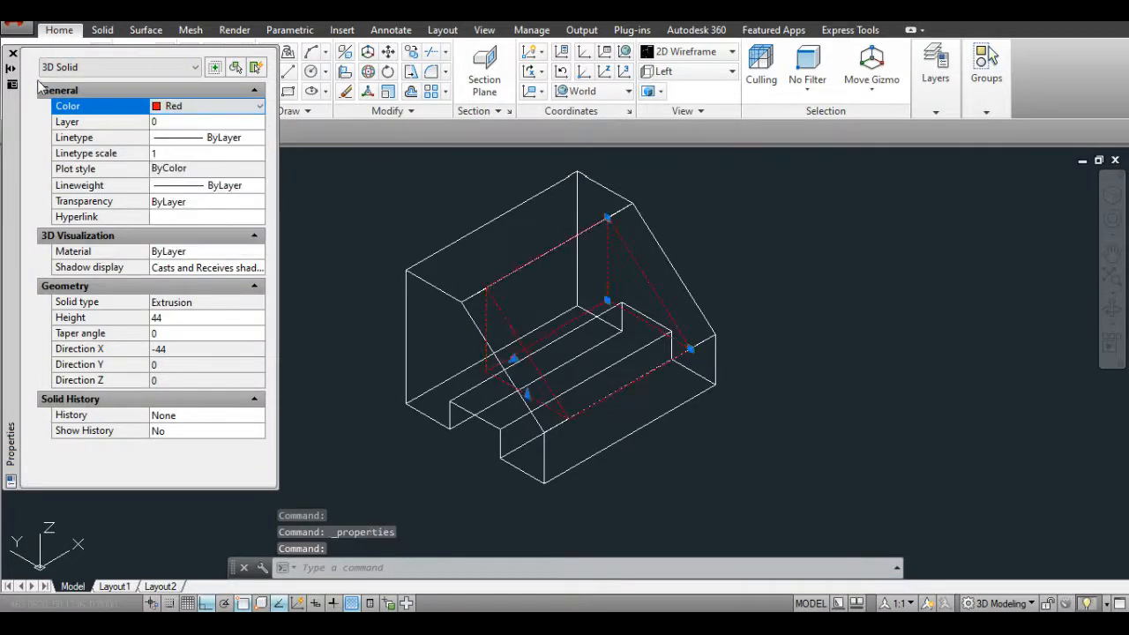
left_click(12, 54)
key("Escape")
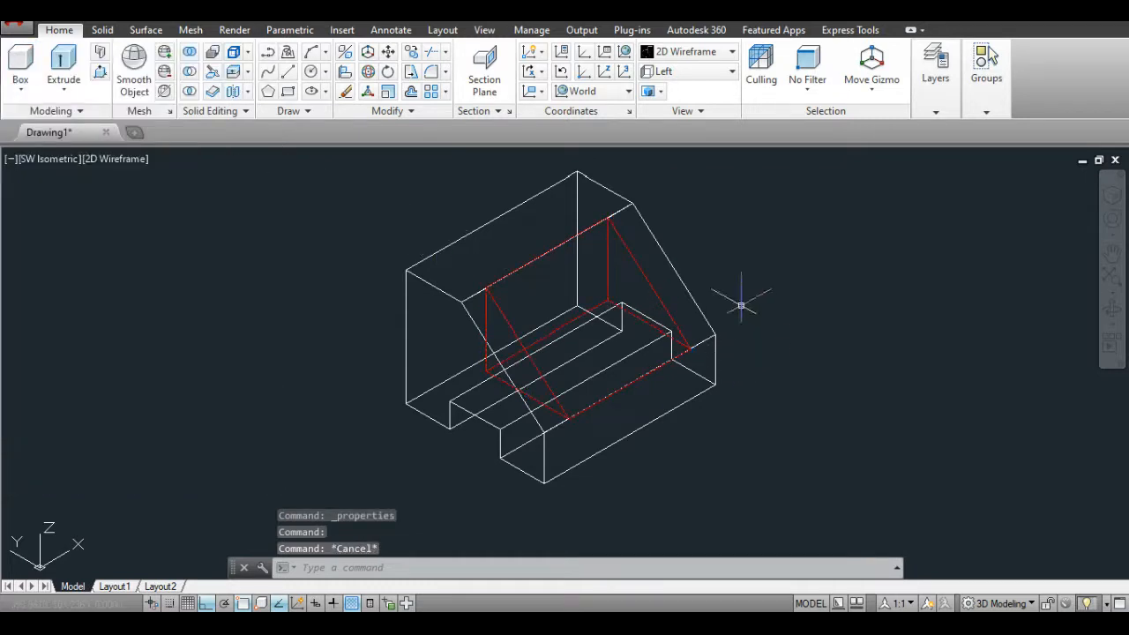
left_click(693, 51)
left_click(752, 92)
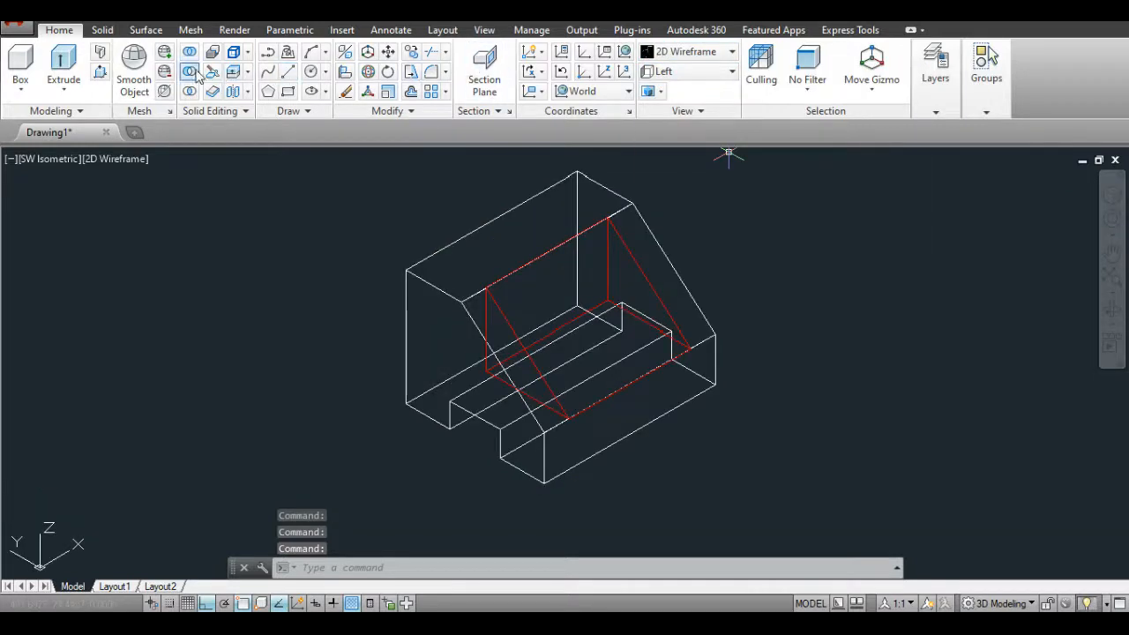
Step: Subtract the red triangular solid from the main block
left_click(191, 72)
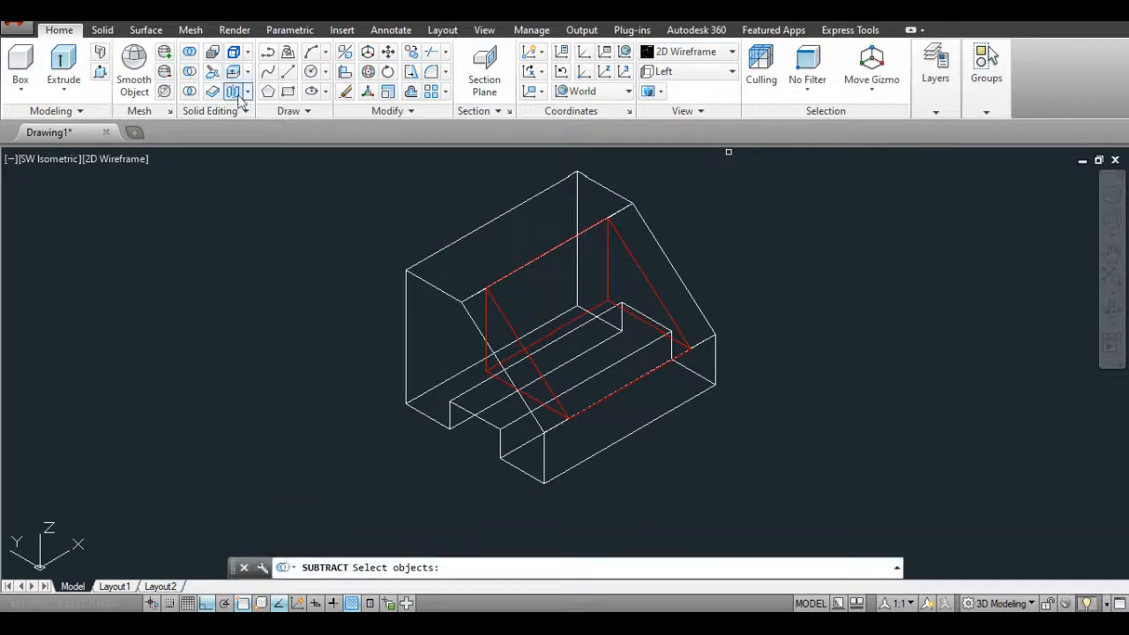
left_click(545, 234)
left_click(490, 198)
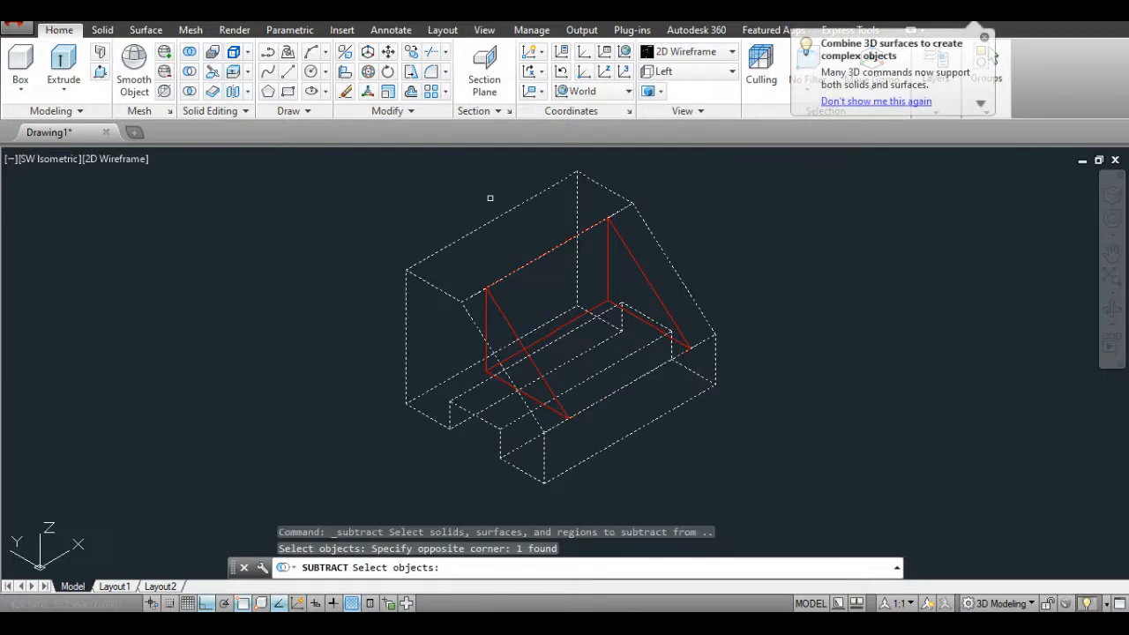
key("Return")
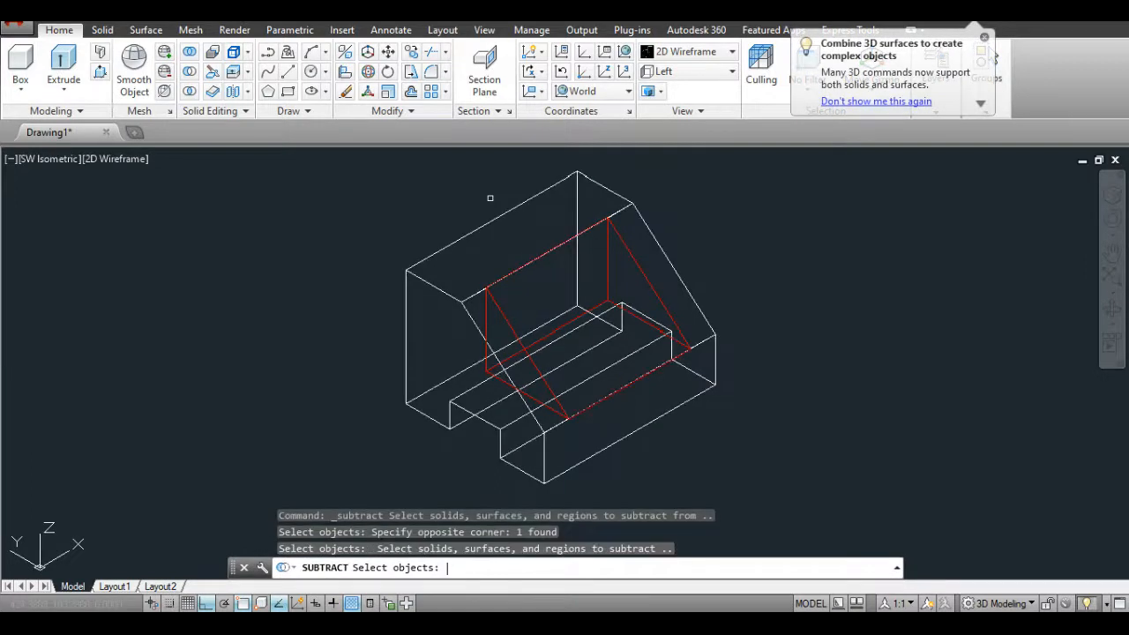
left_click(634, 261)
Step: Inspect the inner cutout in the Conceptual visual style and switch back to 2D Wireframe
left_click(684, 52)
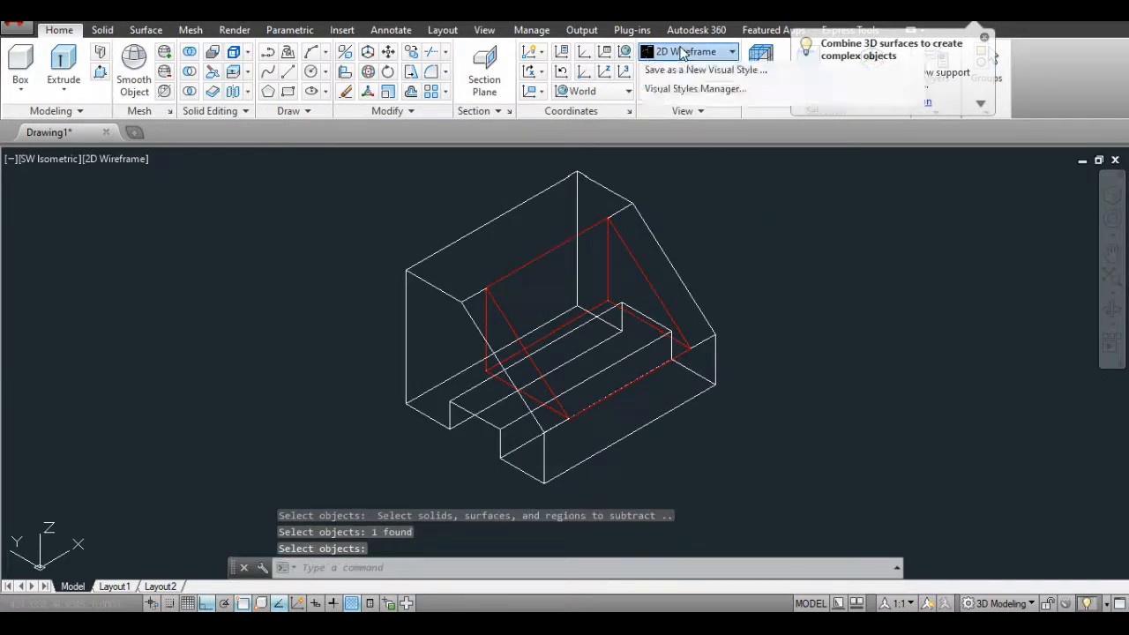
left_click(746, 88)
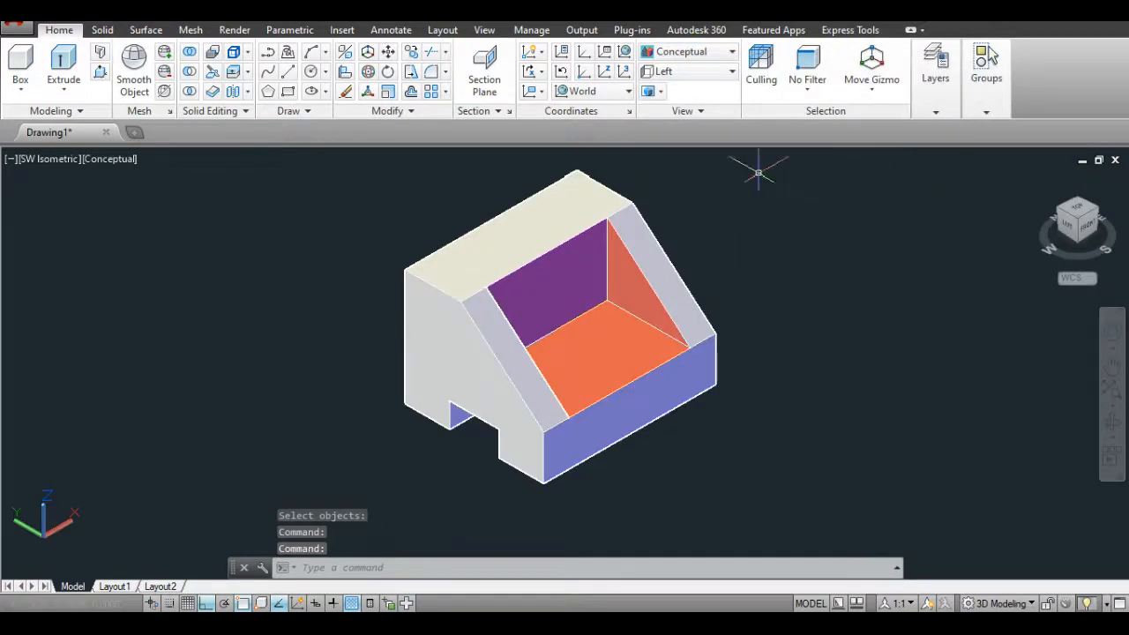
left_click(683, 51)
left_click(676, 84)
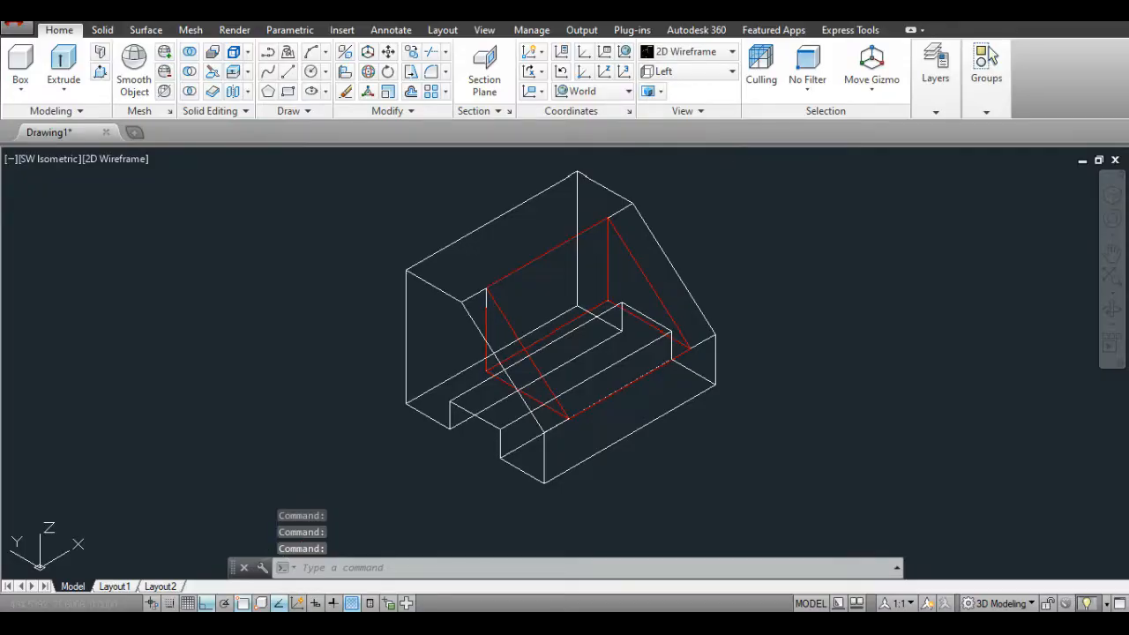
Step: Check the notch dimensions in the reference image and draw a 15-unit vertical line down from the top front edge's midpoint
left_click(220, 623)
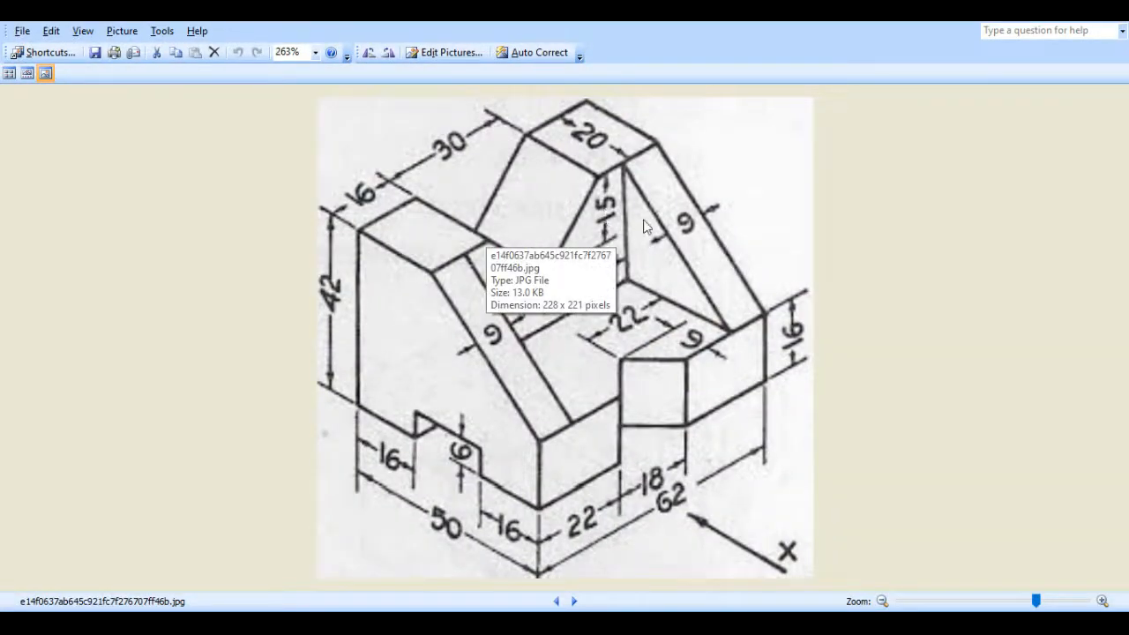
left_click(1049, 8)
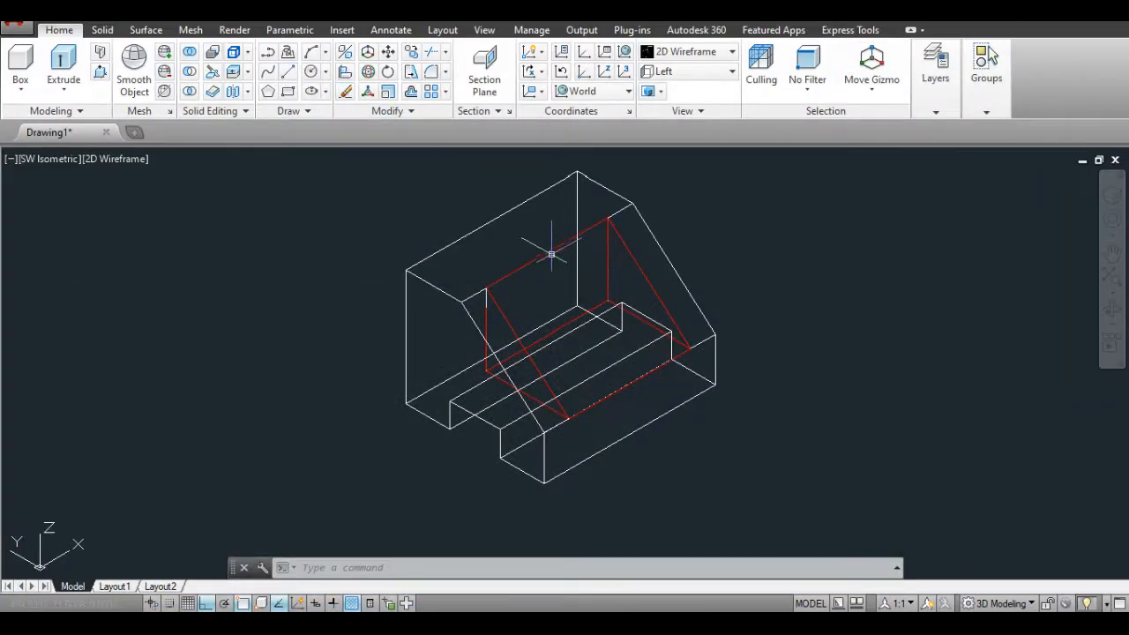
left_click(289, 72)
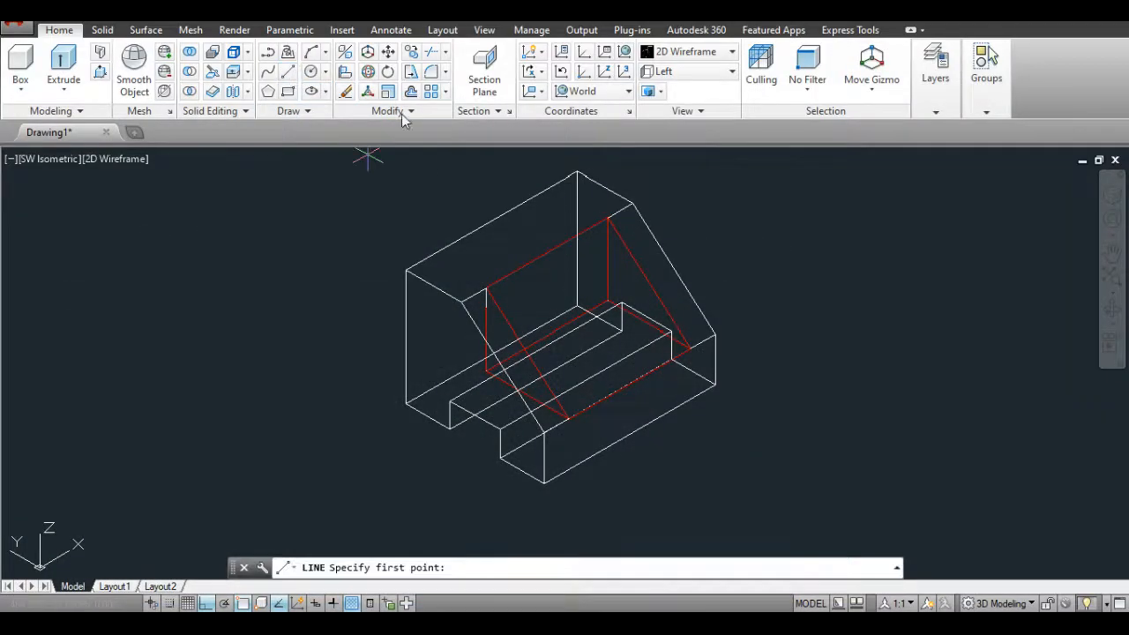
left_click(546, 254)
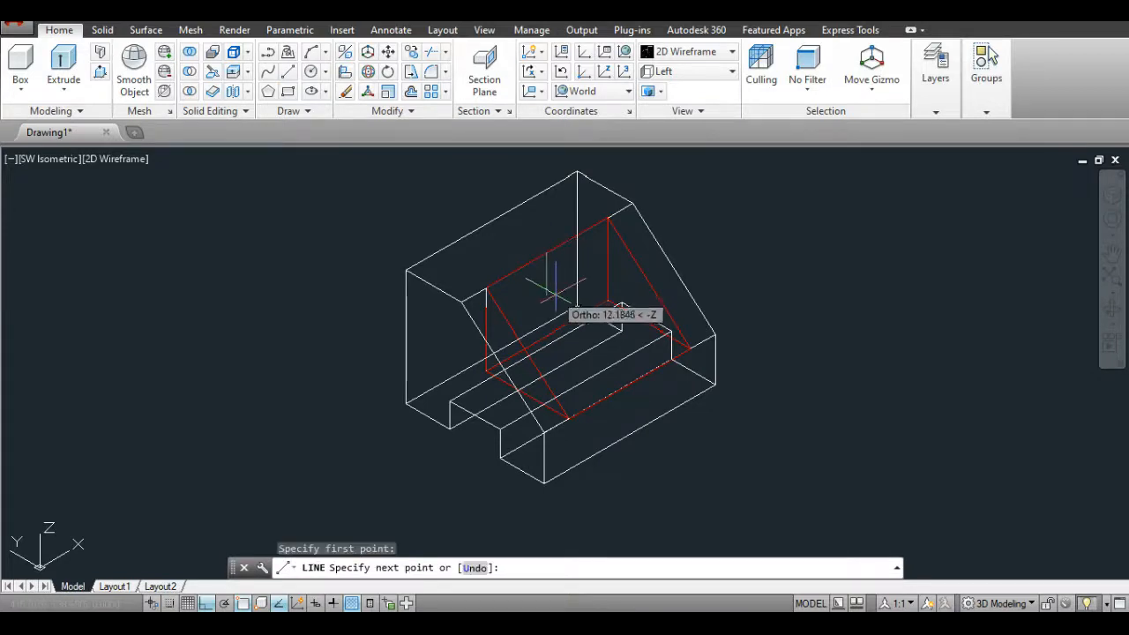
type("15")
key("Return")
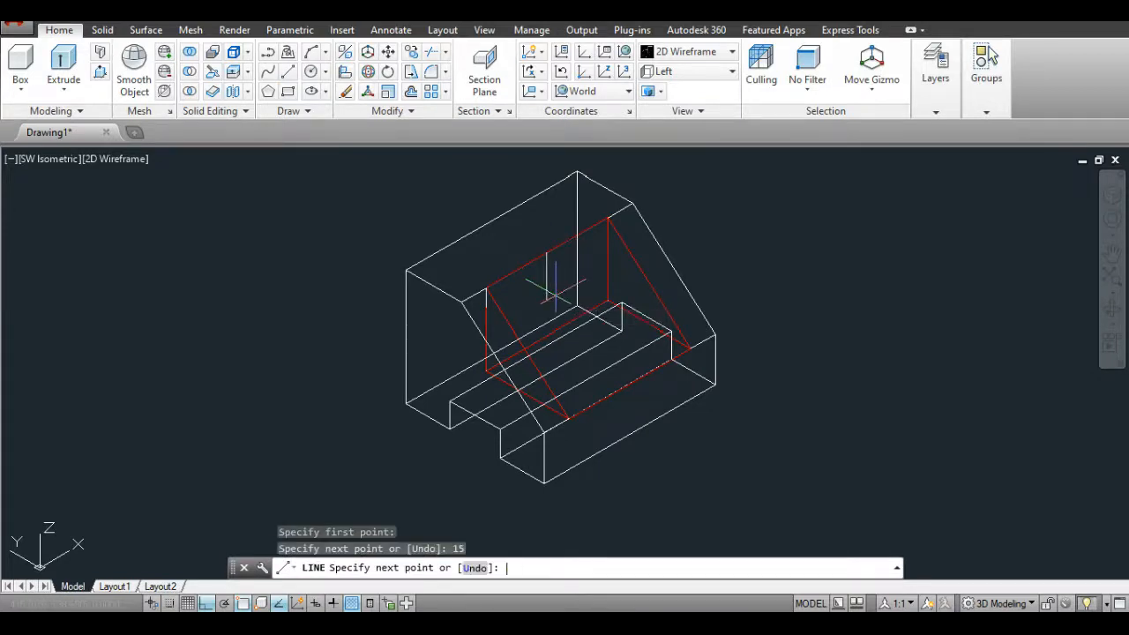
key("Return")
Step: Draw a 15-unit line from the edge's midpoint toward the near side, continuing with a sloping line to the vertical line's lower end
key("Return")
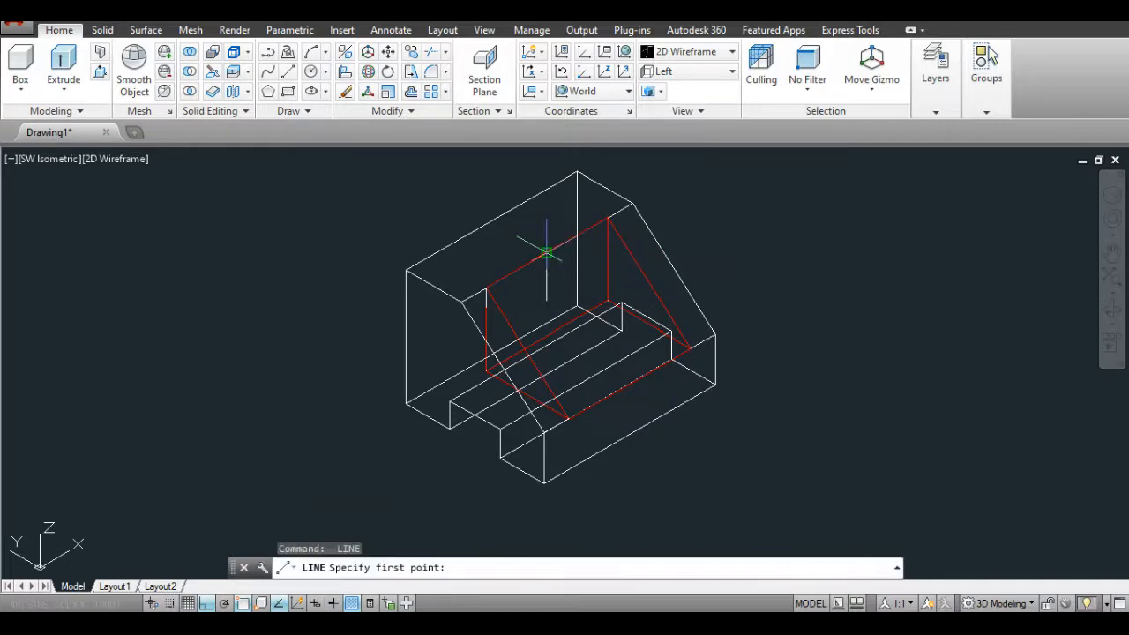
left_click(546, 253)
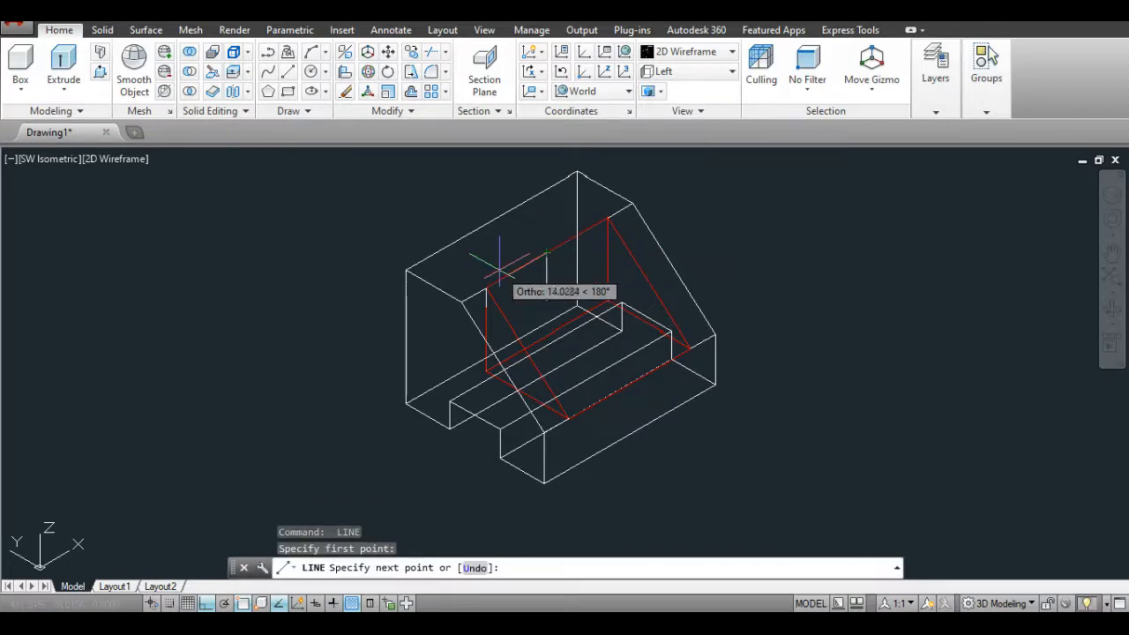
type("15")
key("Return")
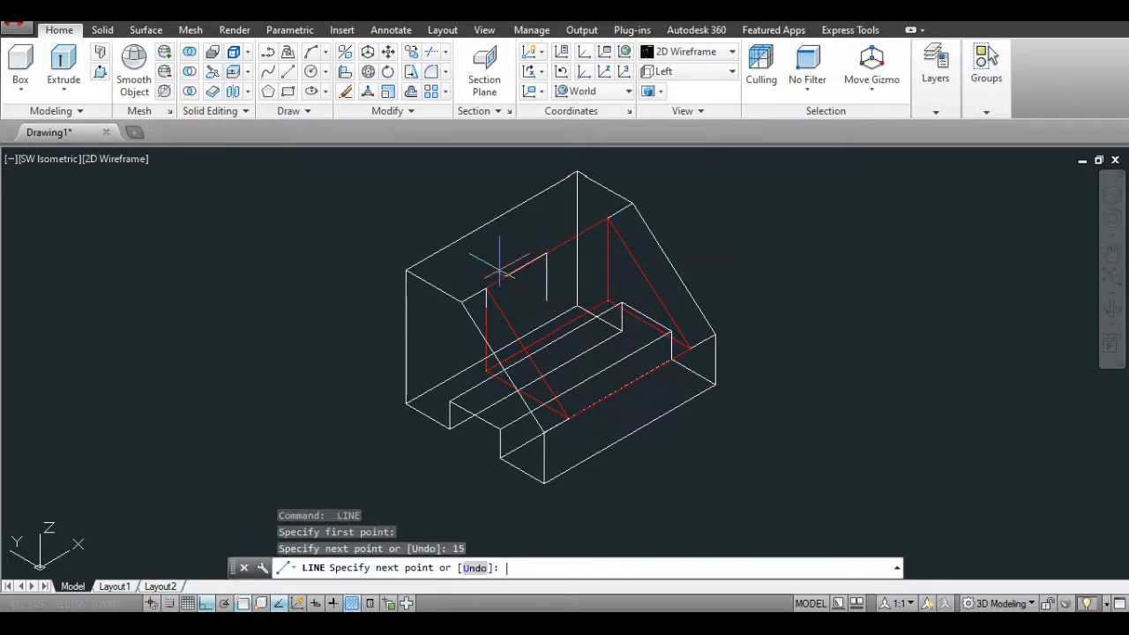
left_click(546, 301)
key("Return")
Step: Draw a 15-unit line from the midpoint toward the far side, closing the V with a sloping line to the vertical line's lower end
key("Return")
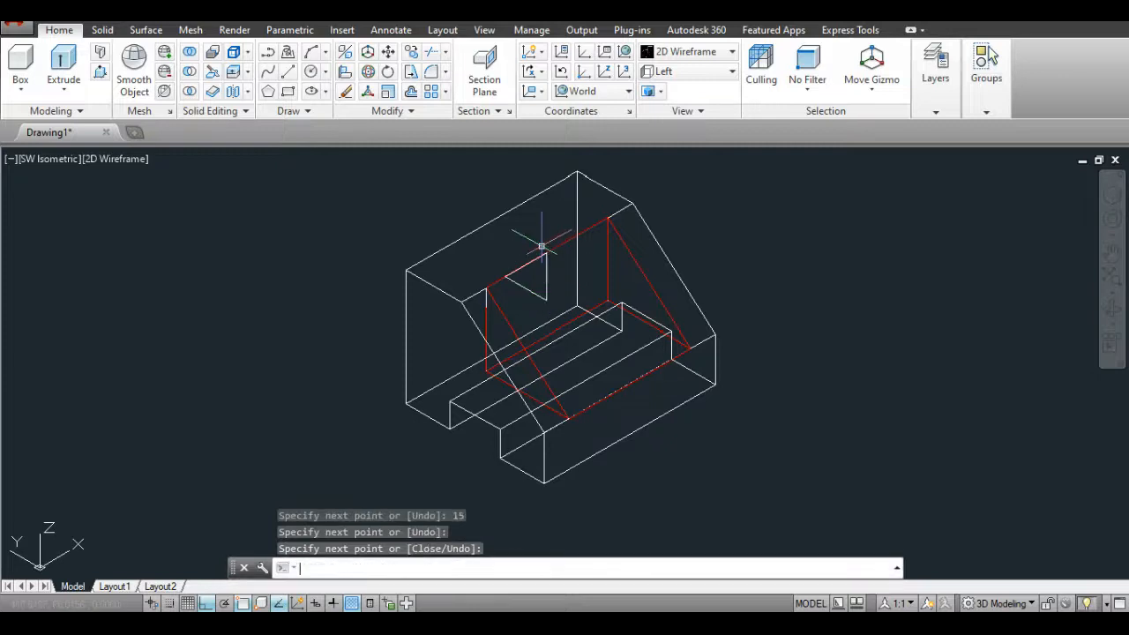
left_click(547, 253)
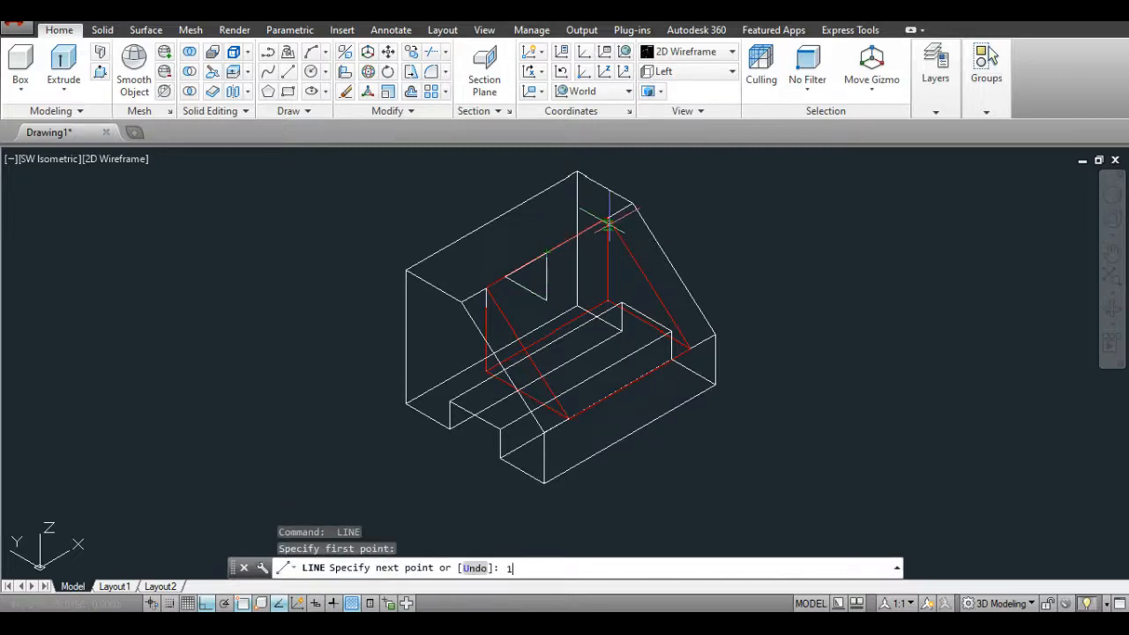
type("15")
key("Return")
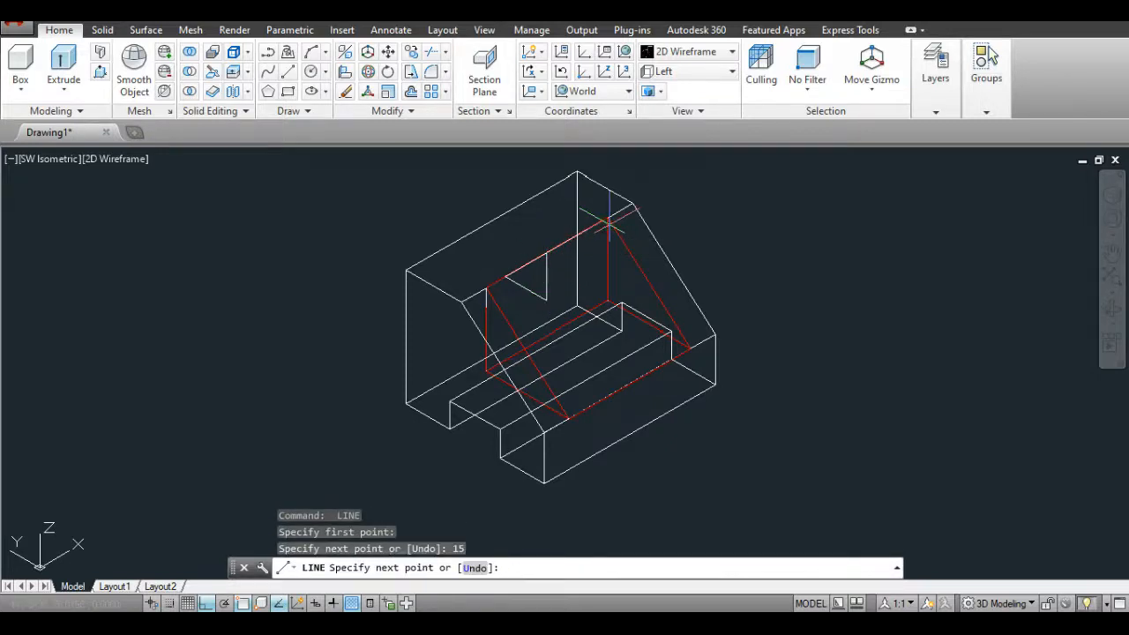
left_click(546, 300)
key("Return")
Step: Erase the vertical construction line in the middle of the V profile
left_click(547, 268)
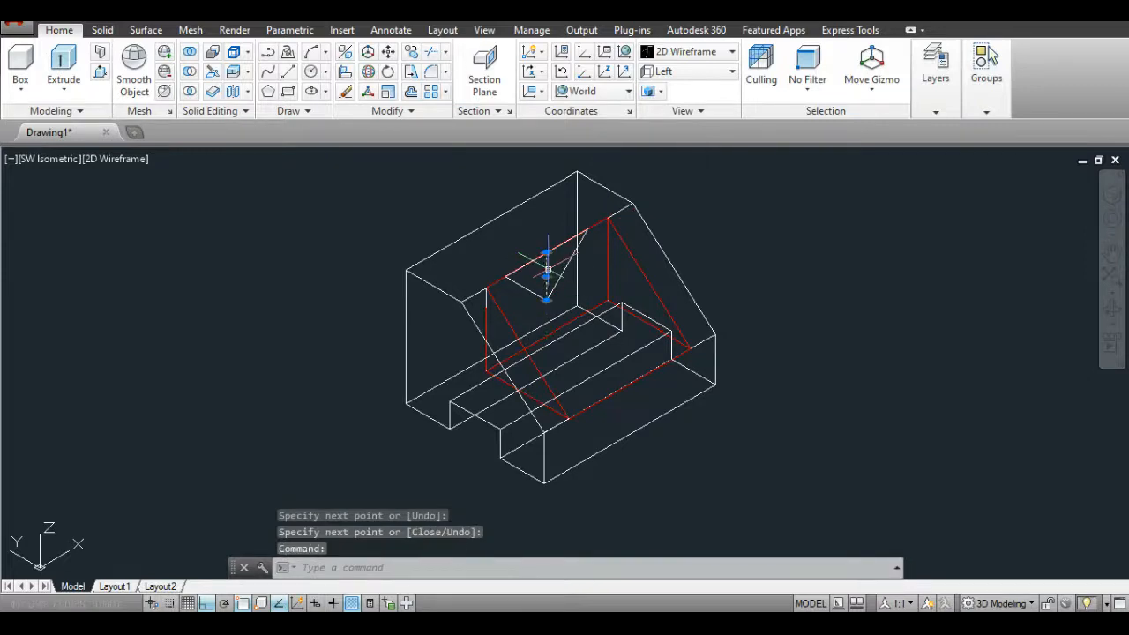
right_click(674, 210)
left_click(710, 310)
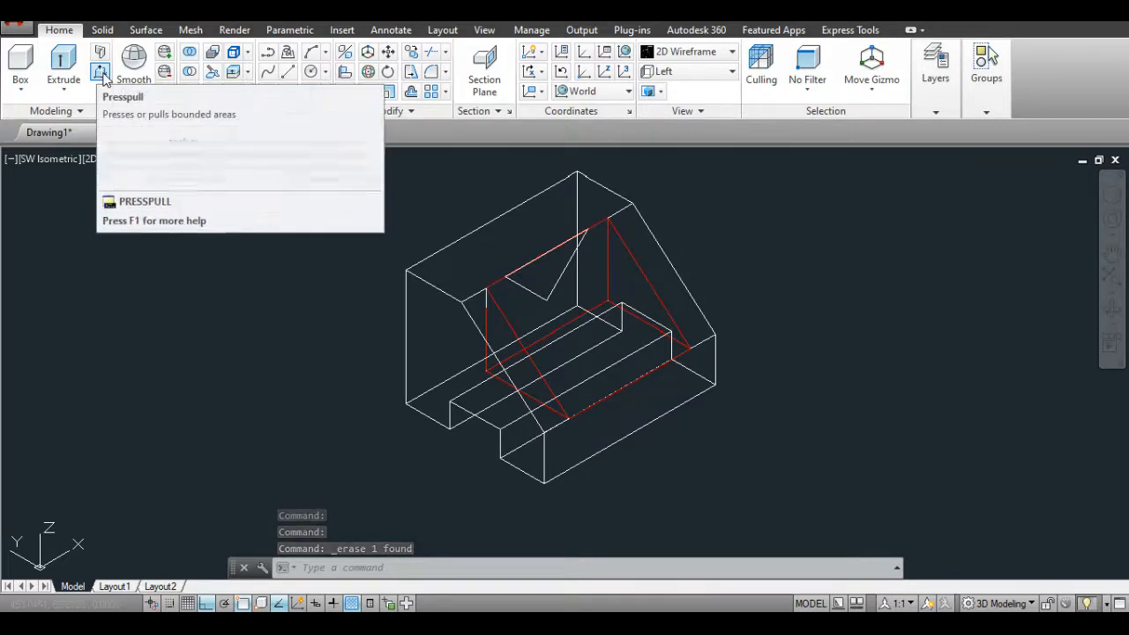
Step: Cut the V notch by press-pulling the triangular area backward through the upper part of the block
left_click(100, 72)
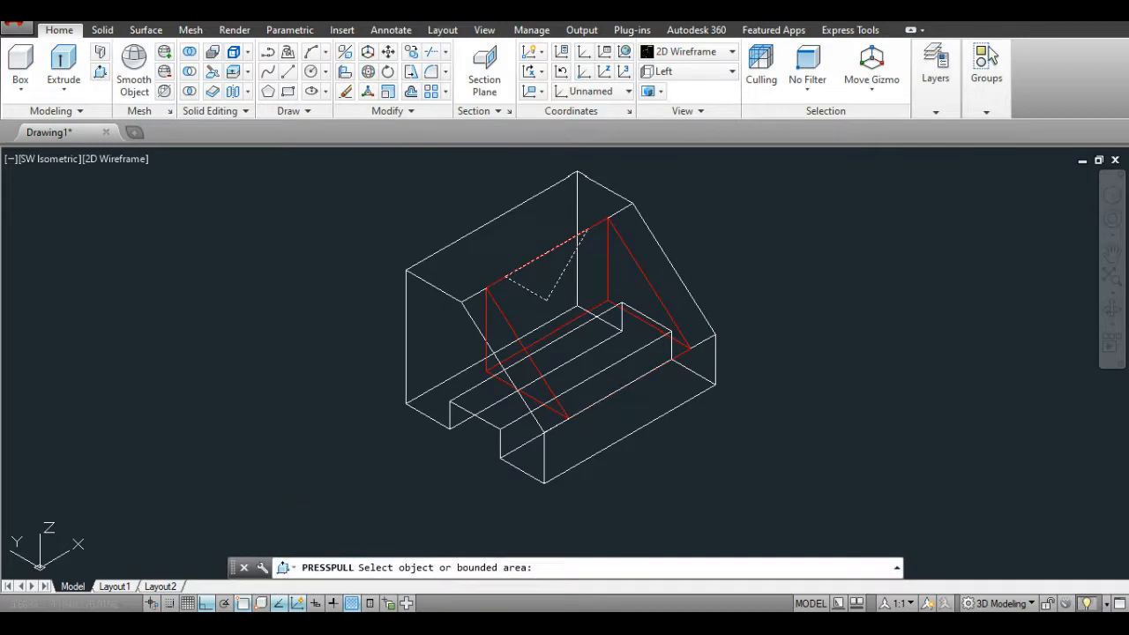
left_click(542, 260)
left_click(380, 212)
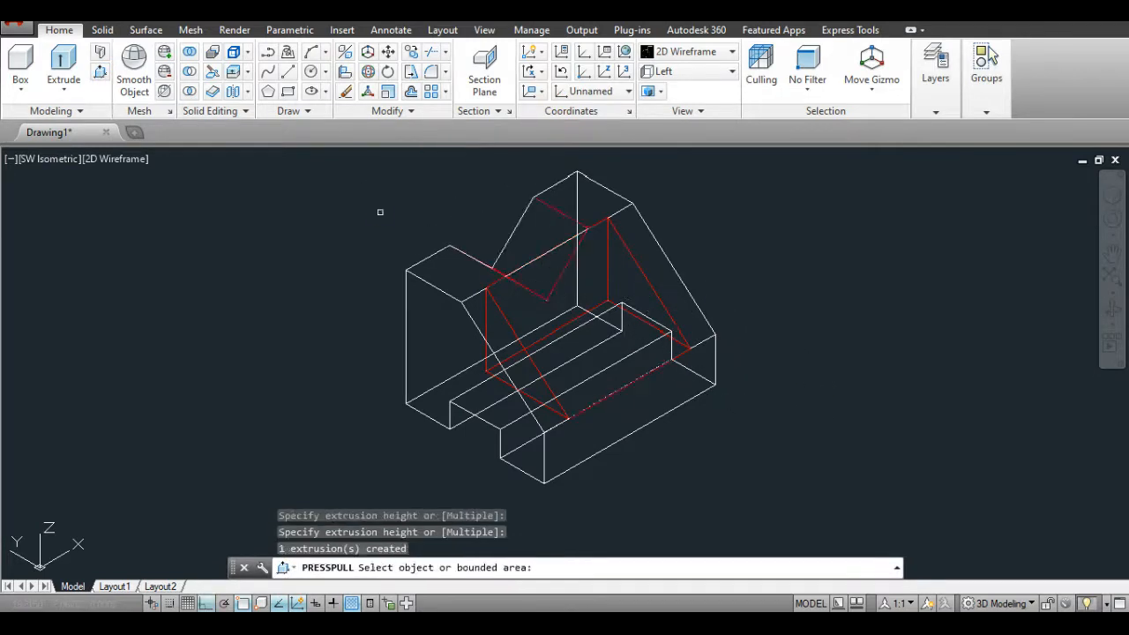
Step: Apply the Conceptual visual style and erase the two leftover lines spanning the top of the V notch
left_click(697, 51)
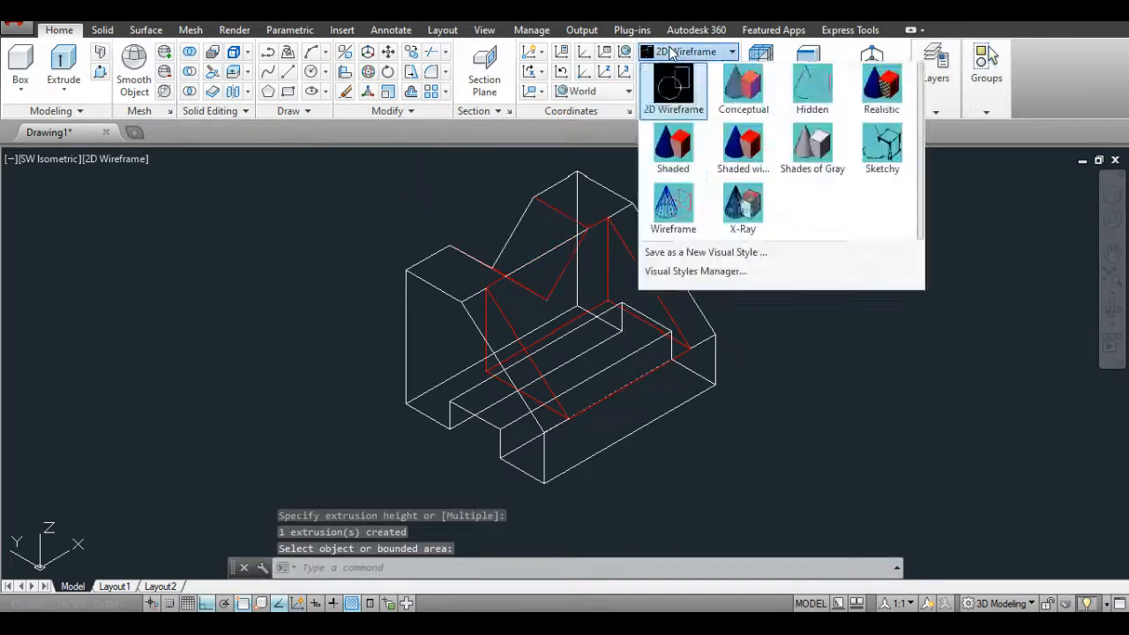
left_click(739, 88)
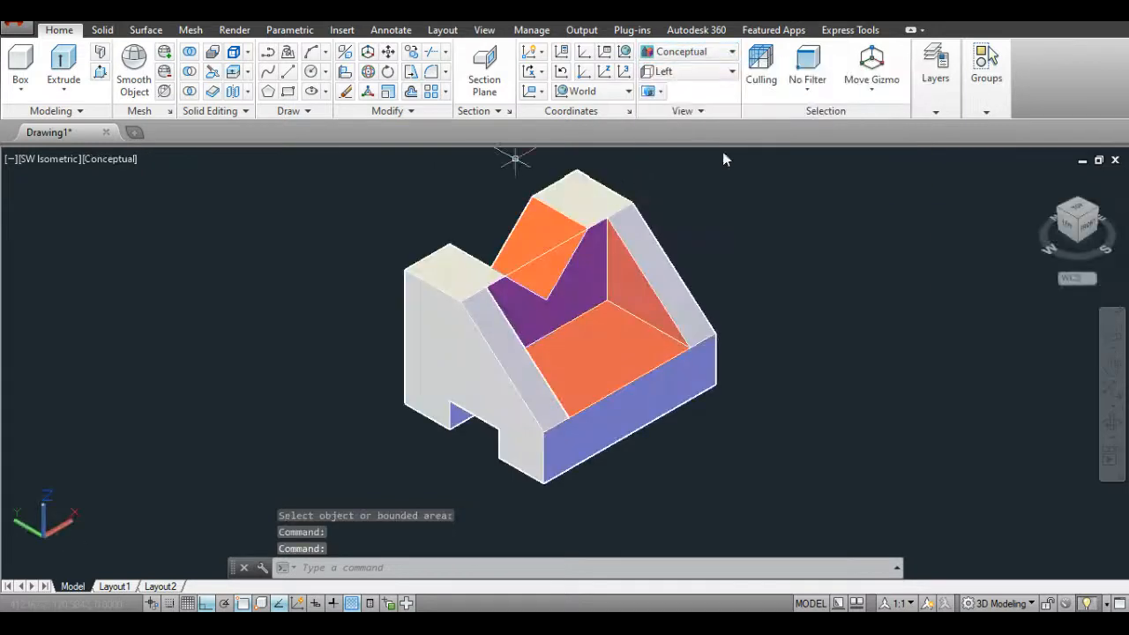
left_click(553, 247)
left_click(537, 258)
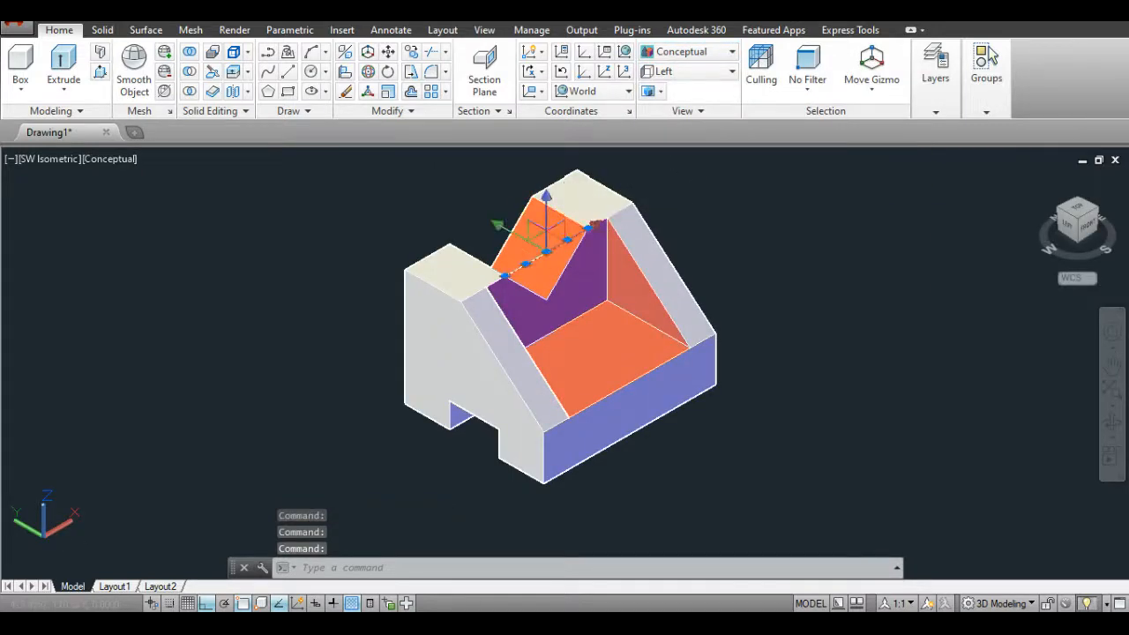
right_click(721, 189)
left_click(751, 293)
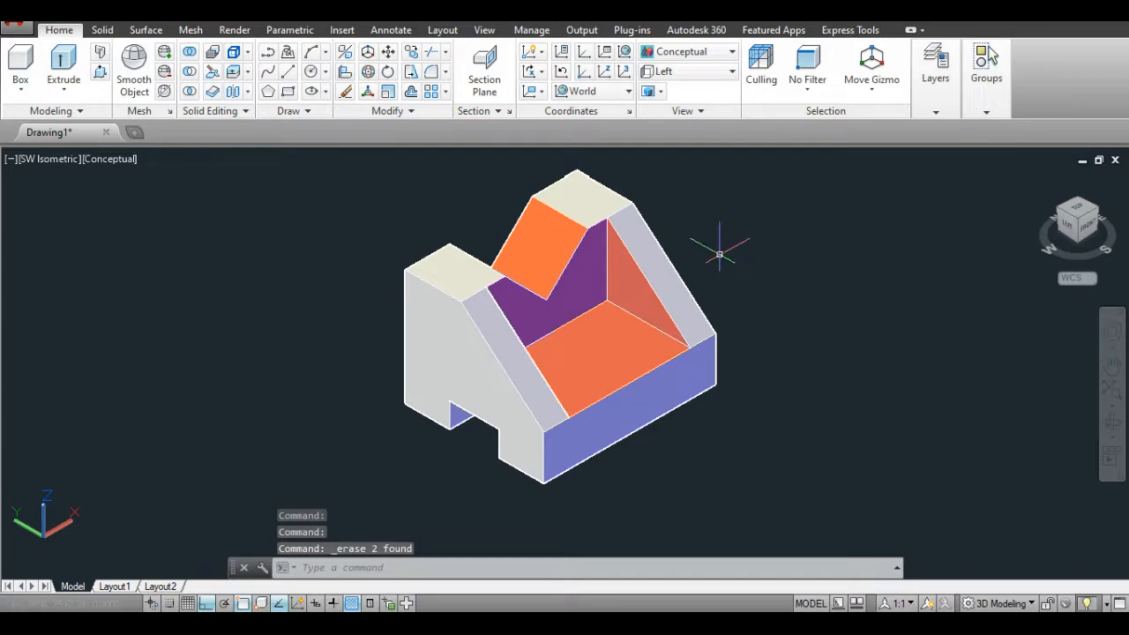
Step: Return to the 2D Wireframe style and draw a 9-unit line inward from the midpoint of the block's front bottom edge
middle_click_drag(713, 247, 684, 262, "shift")
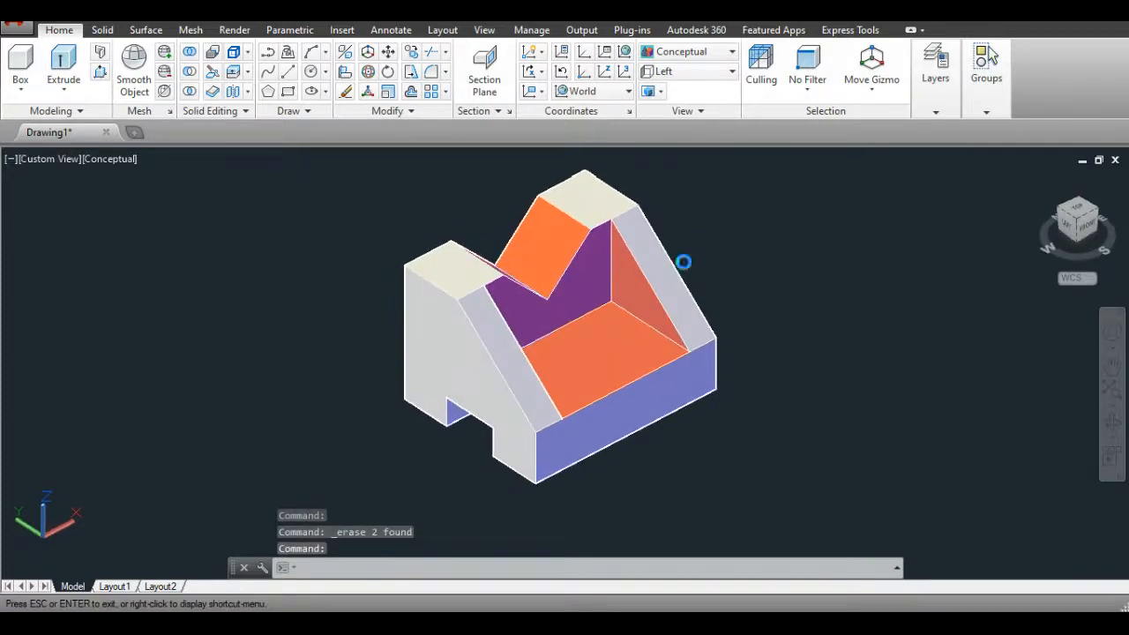
left_click(672, 52)
left_click(670, 84)
middle_click_drag(802, 257, 725, 247)
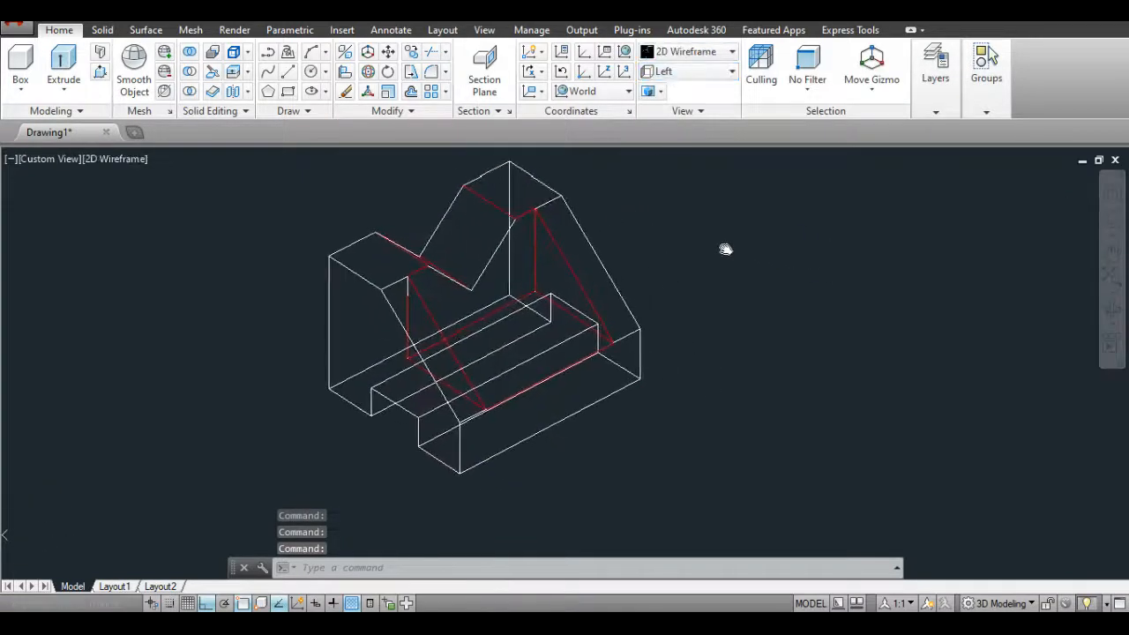
left_click(288, 72)
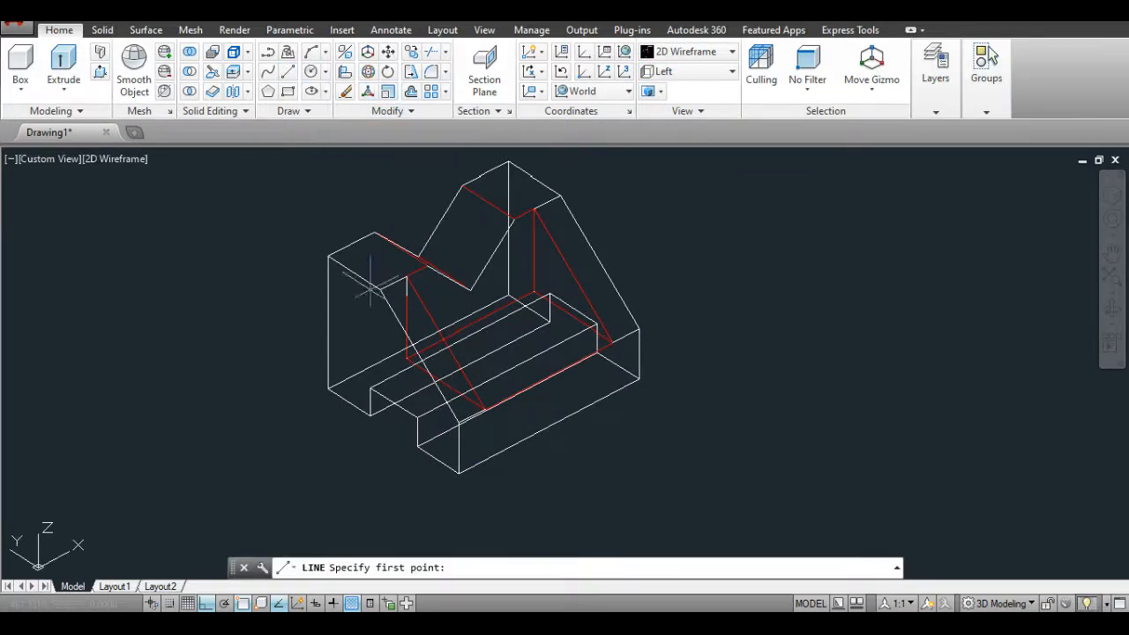
left_click(533, 418)
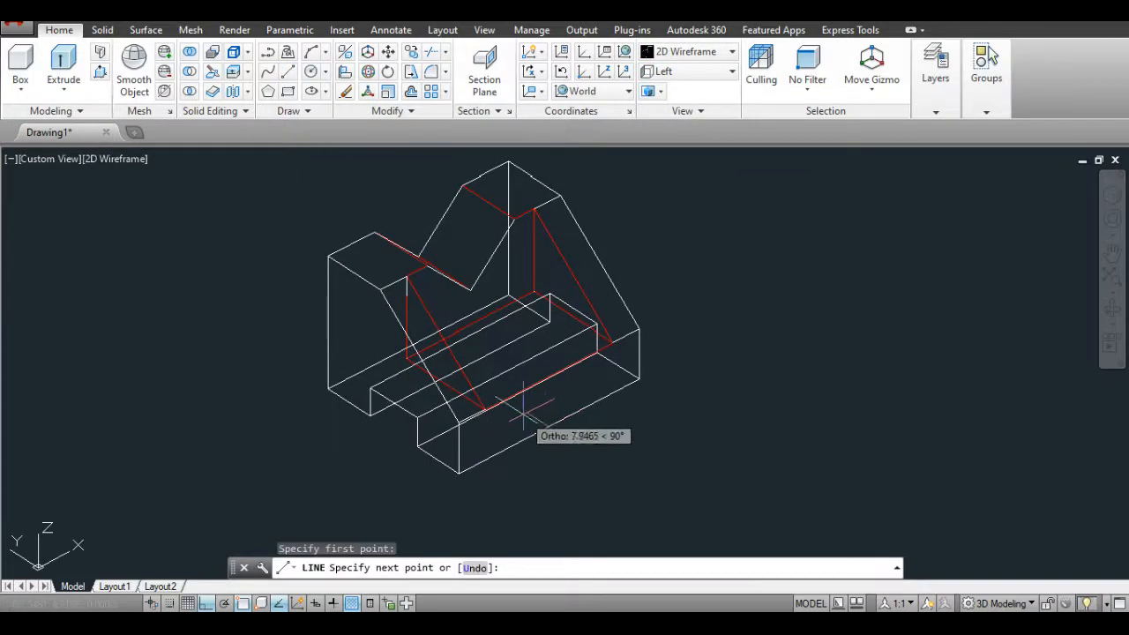
type("9")
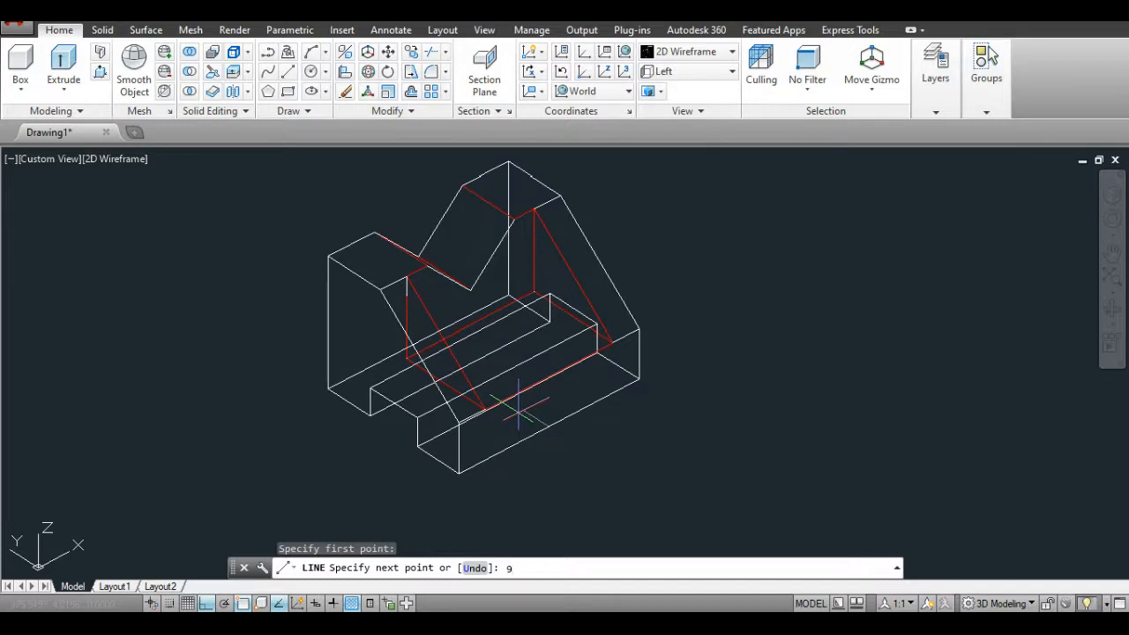
key("Return")
key("Return")
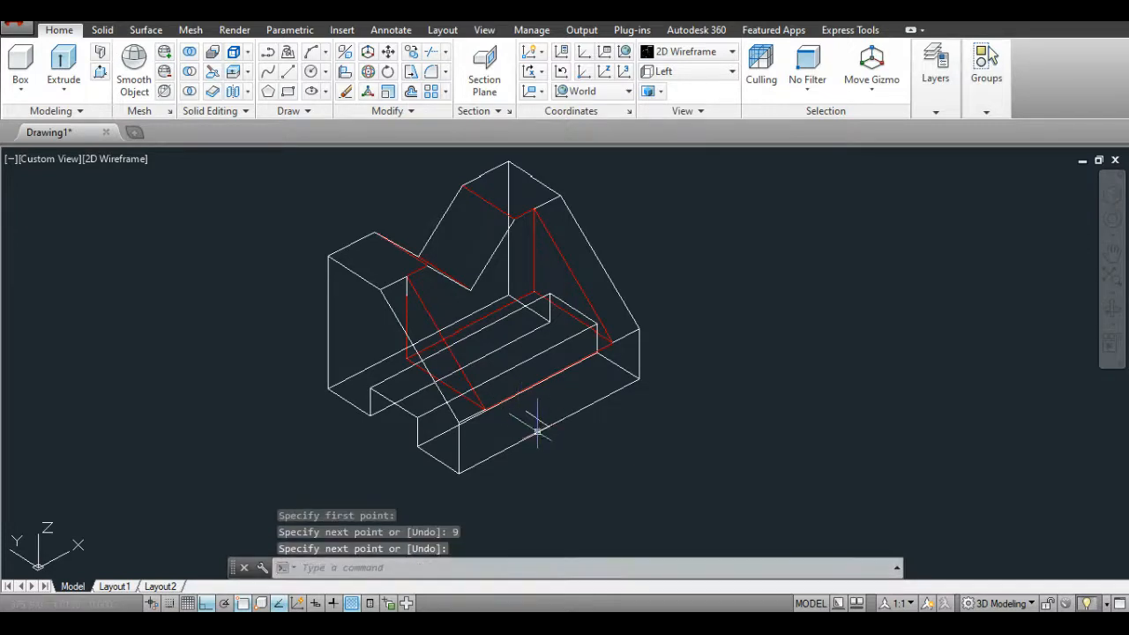
Step: Draw a 9-unit line from the same midpoint along the front bottom edge, continuing with an 18-unit line back in the opposite direction
key("Return")
left_click(549, 427)
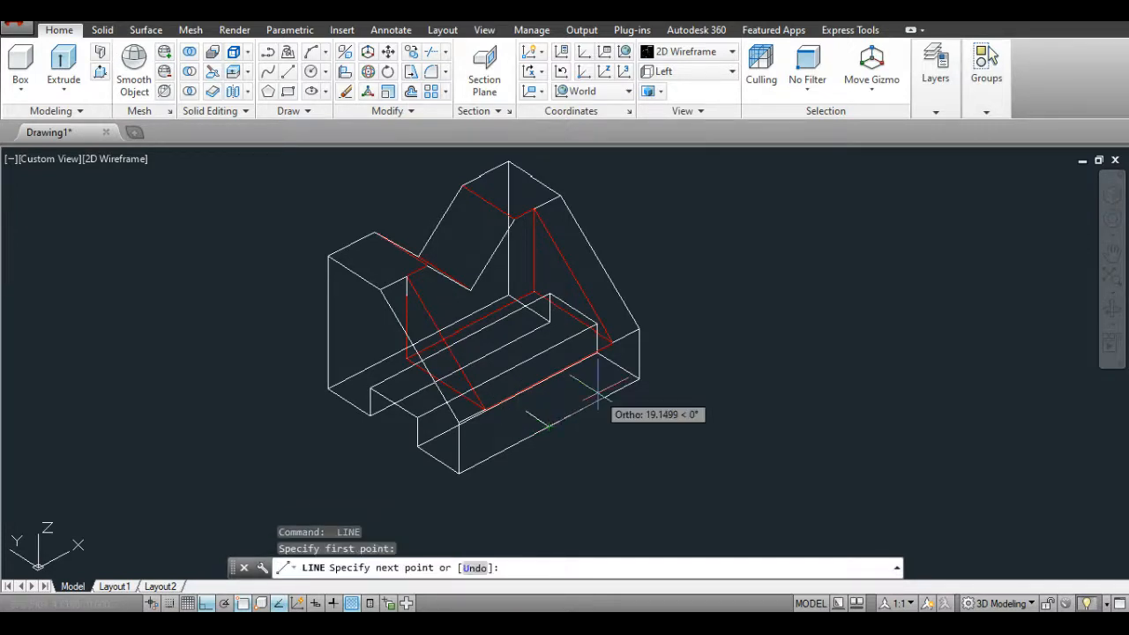
type("9")
key("Return")
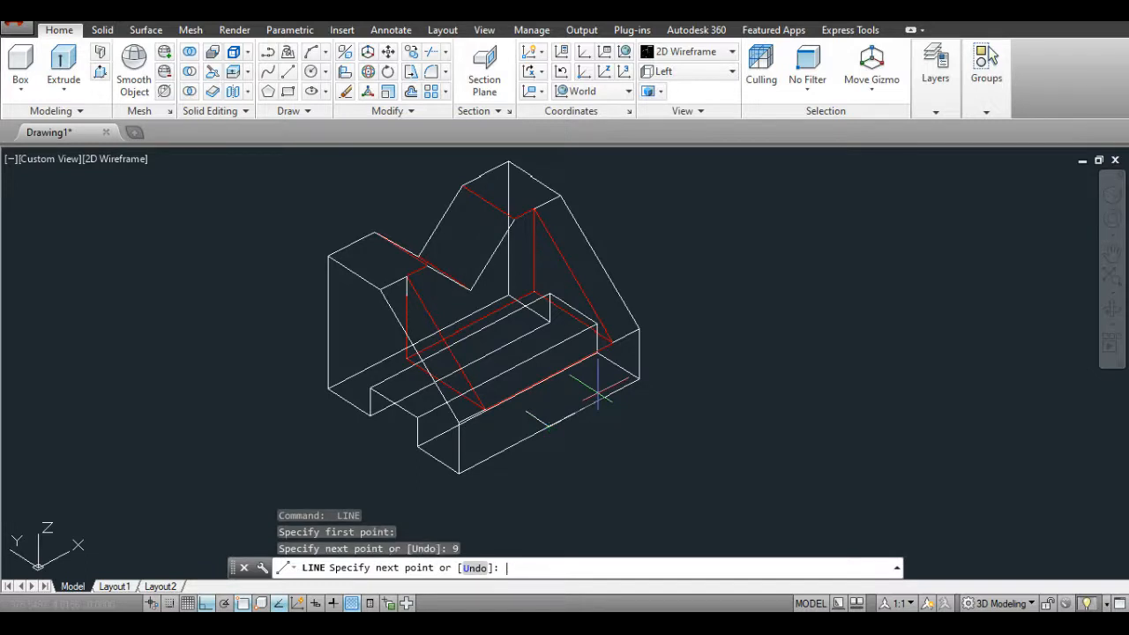
type("1")
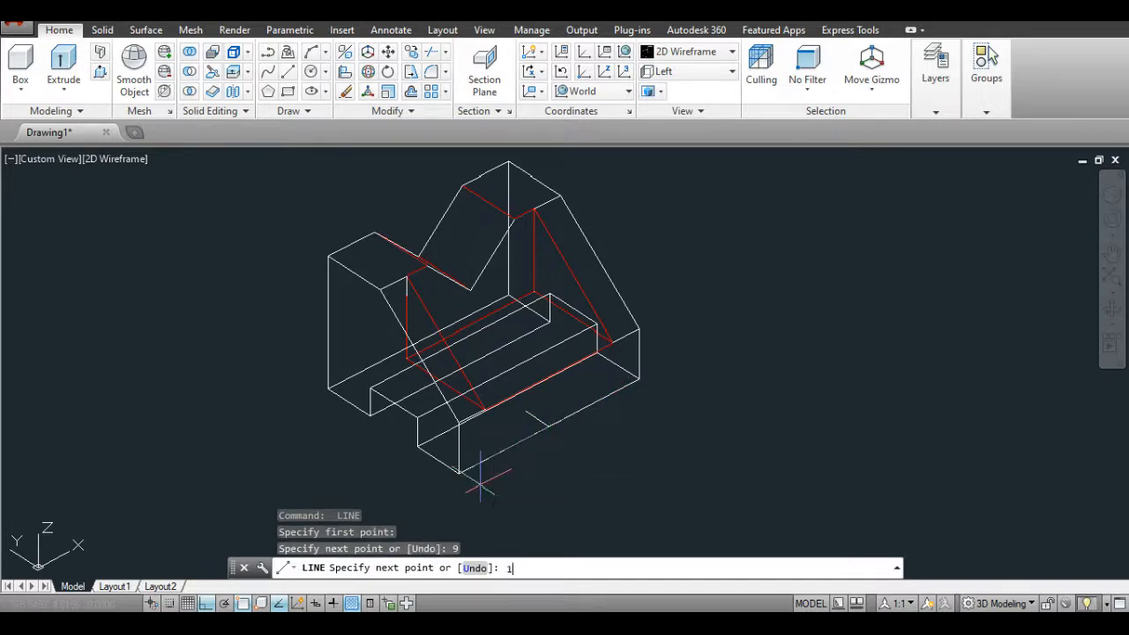
type("8")
key("Return")
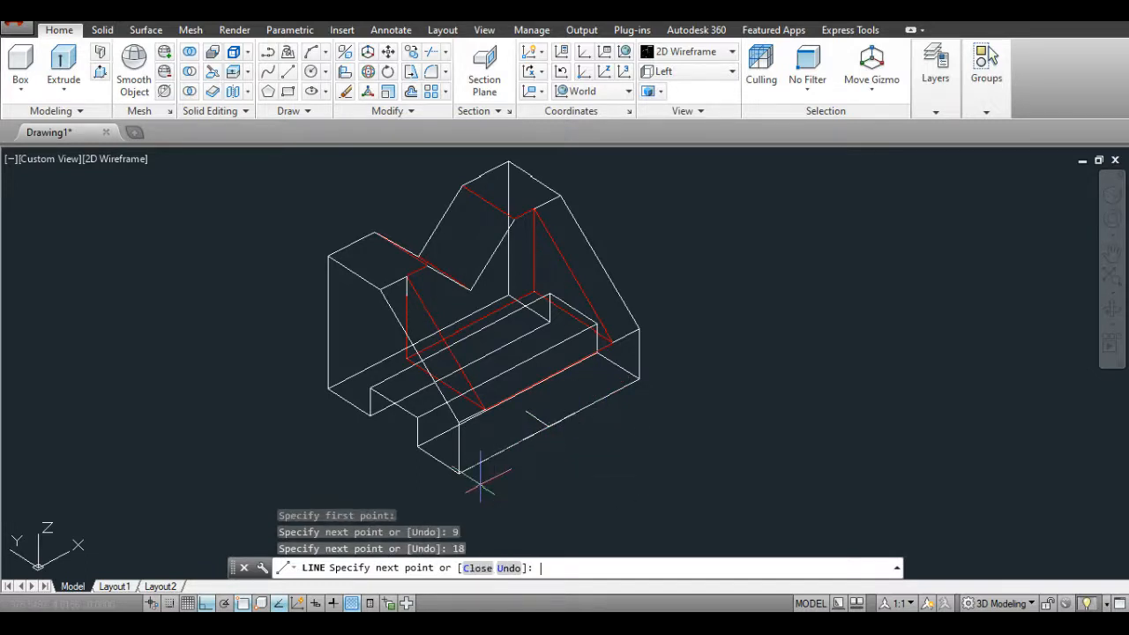
Step: Close the triangle by joining both base ends to the inner endpoint, and erase the 9-unit centre line
left_click(525, 412)
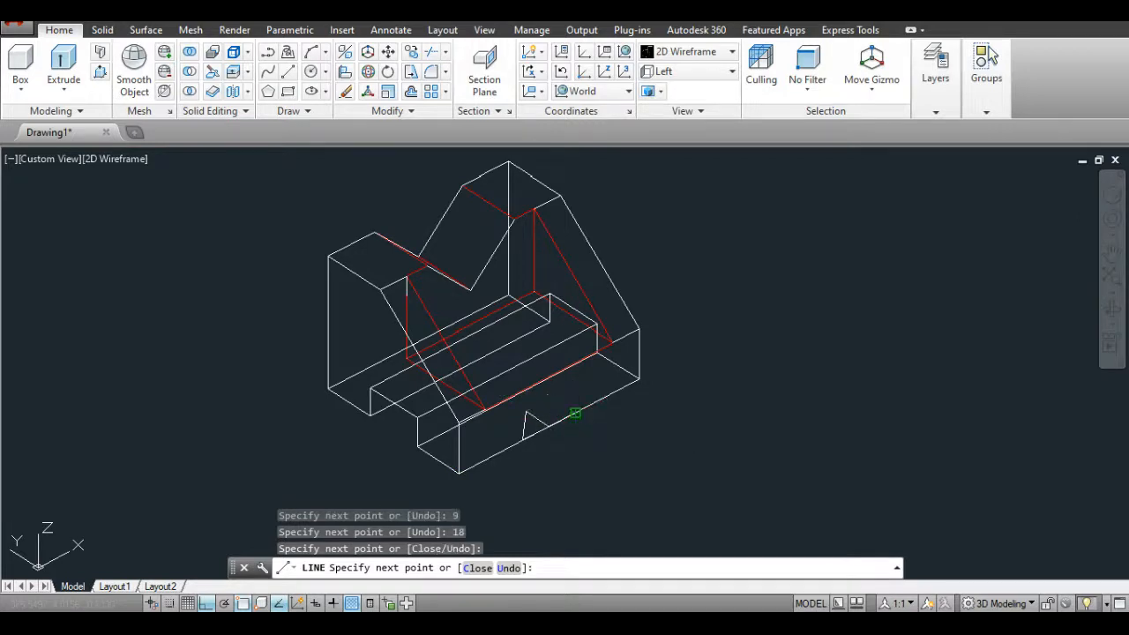
left_click(574, 413)
key("Return")
left_click(549, 418)
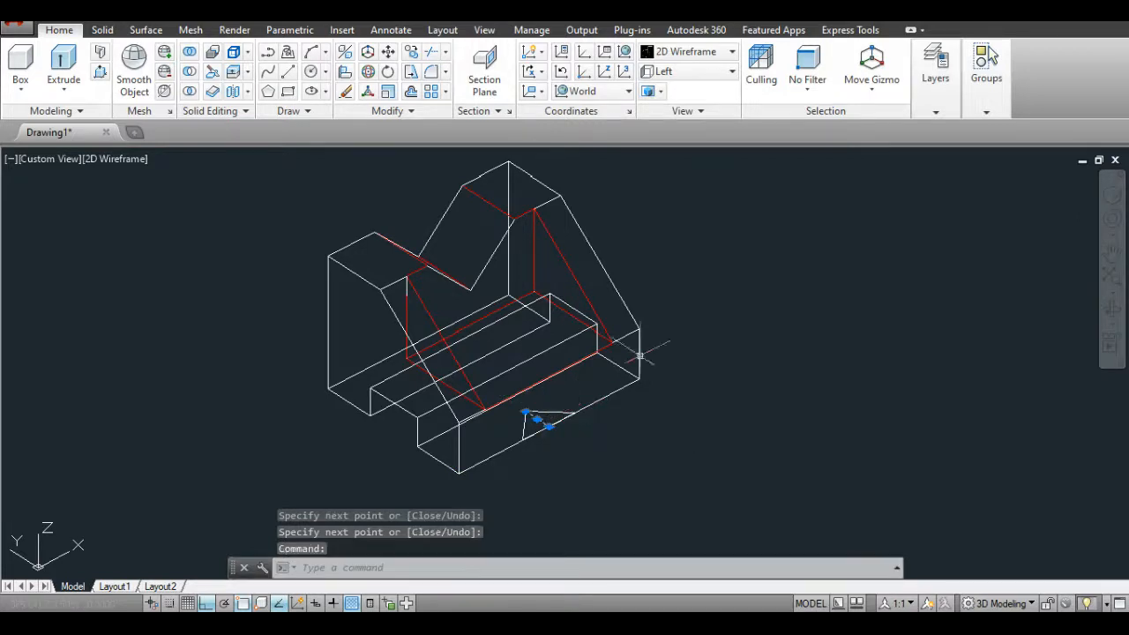
right_click(683, 314)
left_click(696, 310)
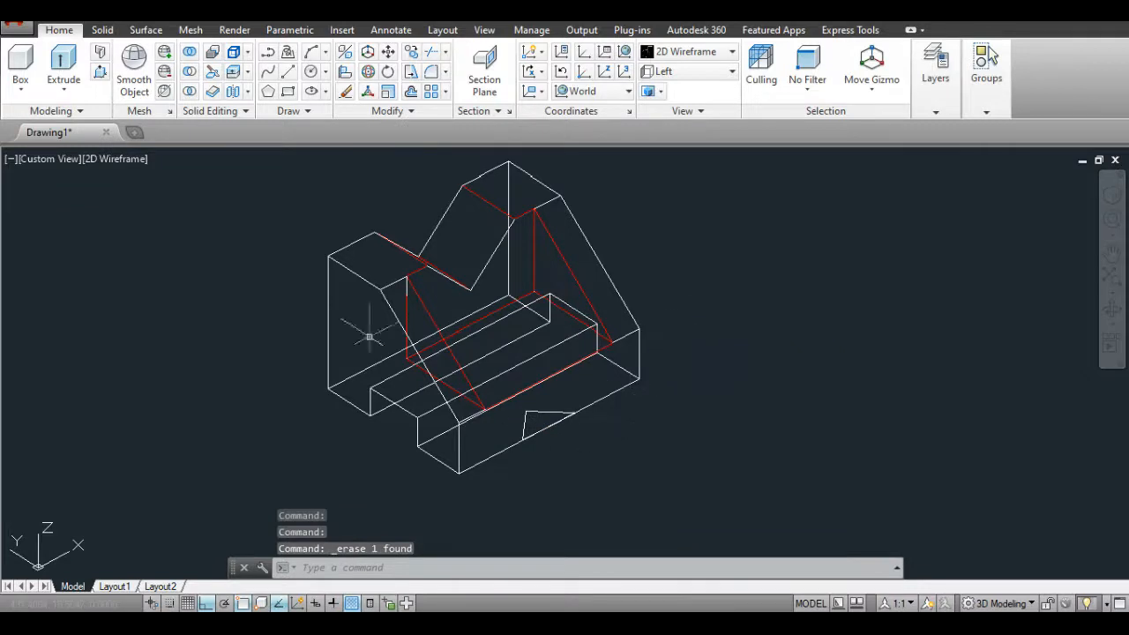
Step: Create a region from the three lines of the triangle at the front bottom edge
left_click(321, 111)
left_click(325, 152)
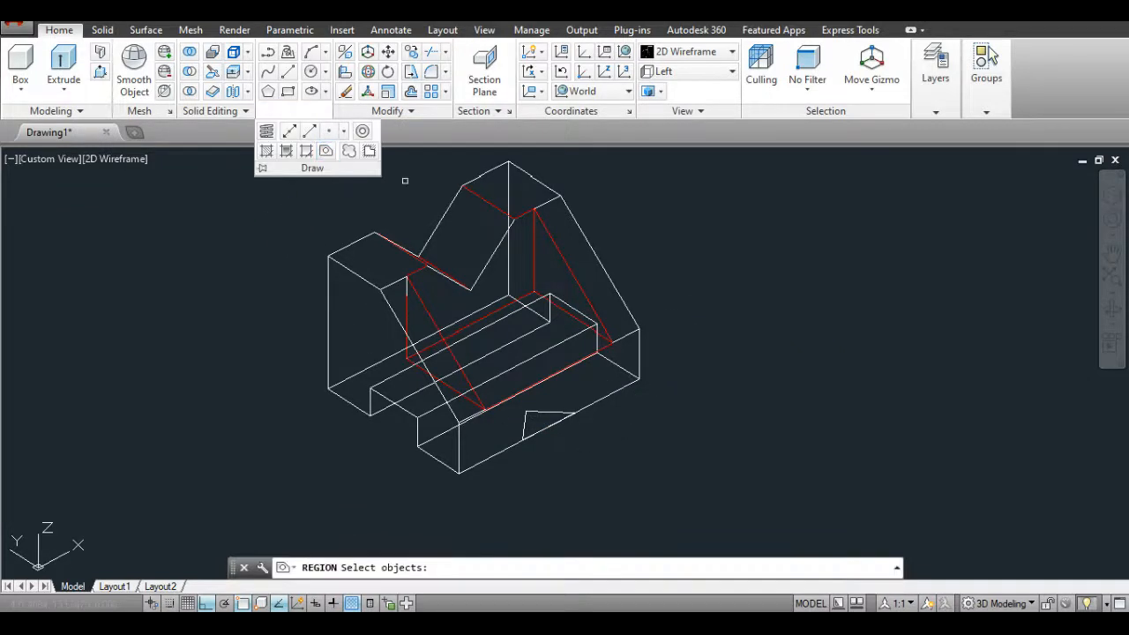
left_click(538, 416)
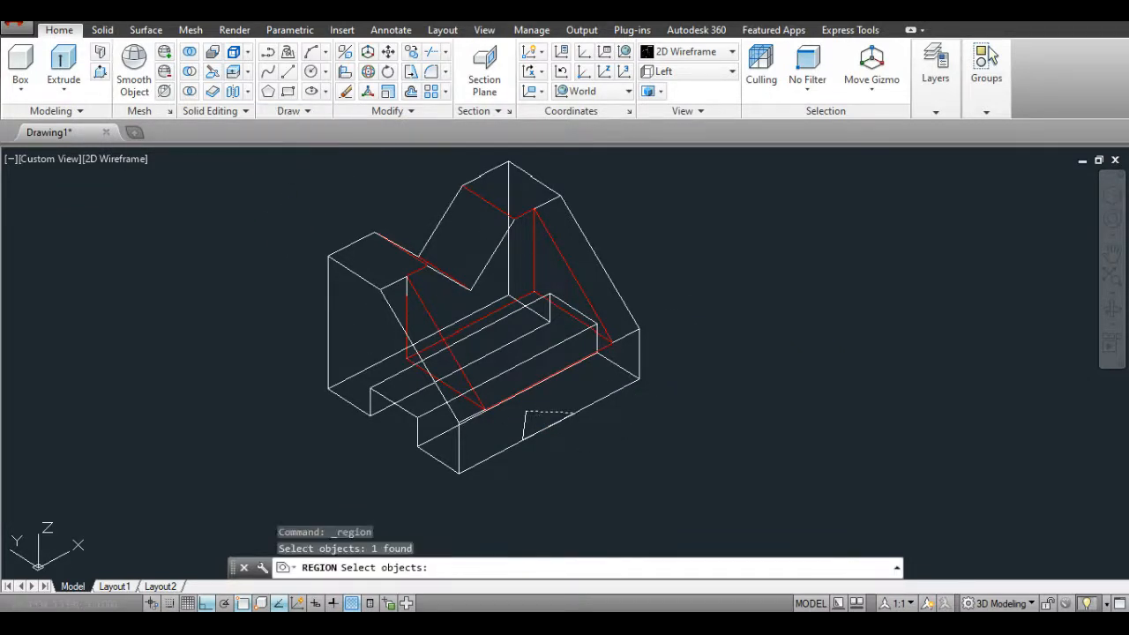
left_click(530, 427)
left_click(525, 434)
key("Return")
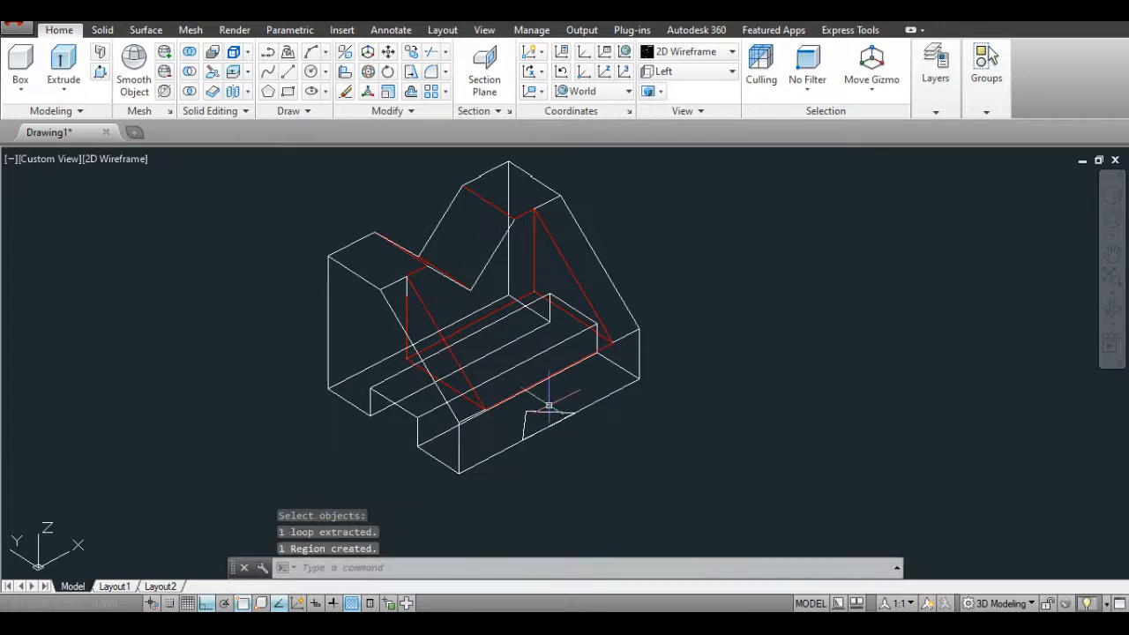
Step: Extrude the triangular region upward about 54 units, past the height of the front base
left_click(551, 412)
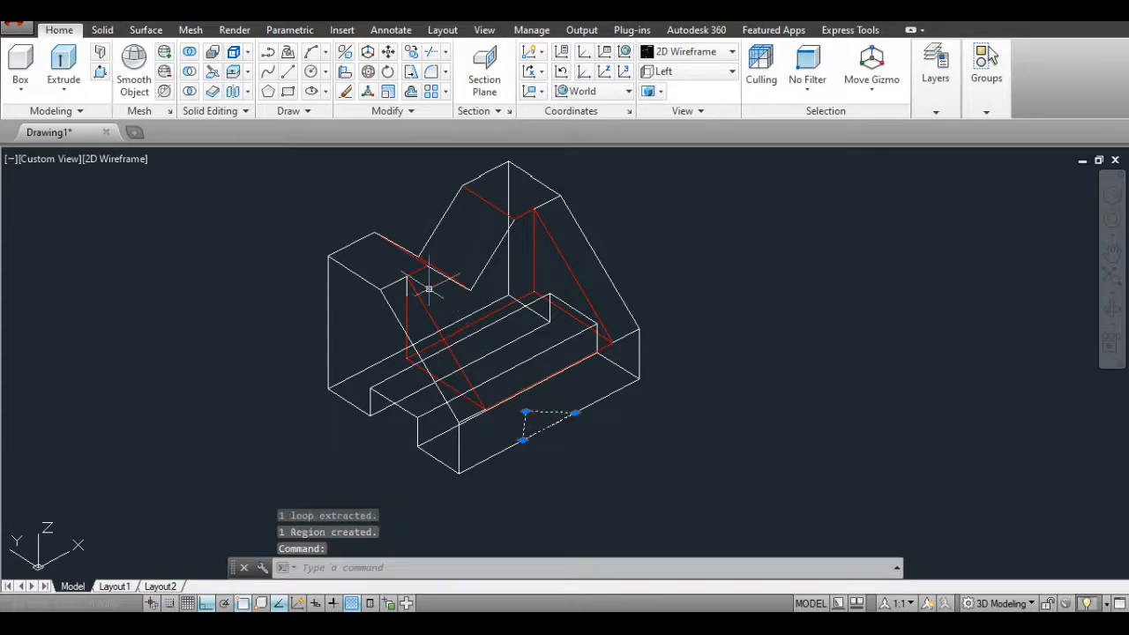
left_click(64, 67)
left_click(764, 241)
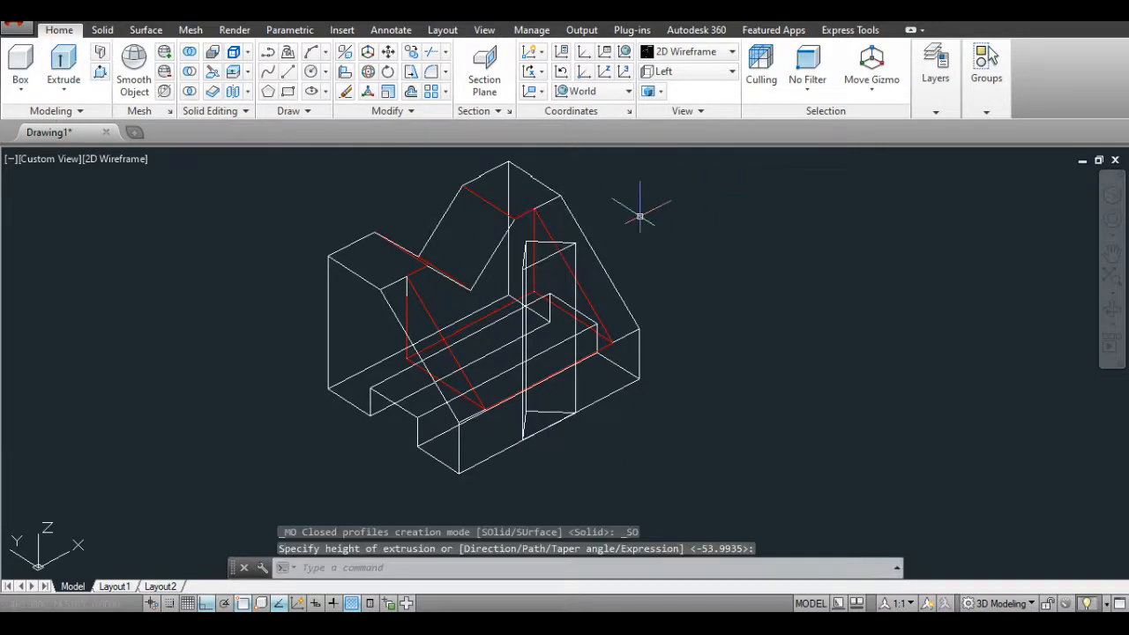
Step: Set the extruded triangular prism's color to Green in its properties
right_click(696, 220)
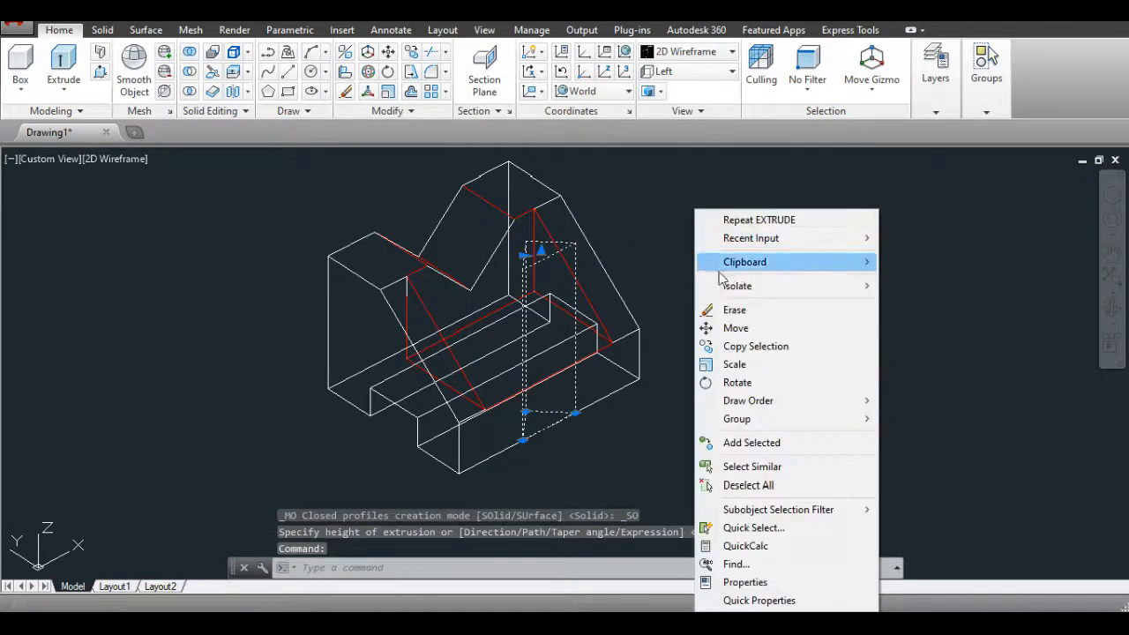
left_click(763, 582)
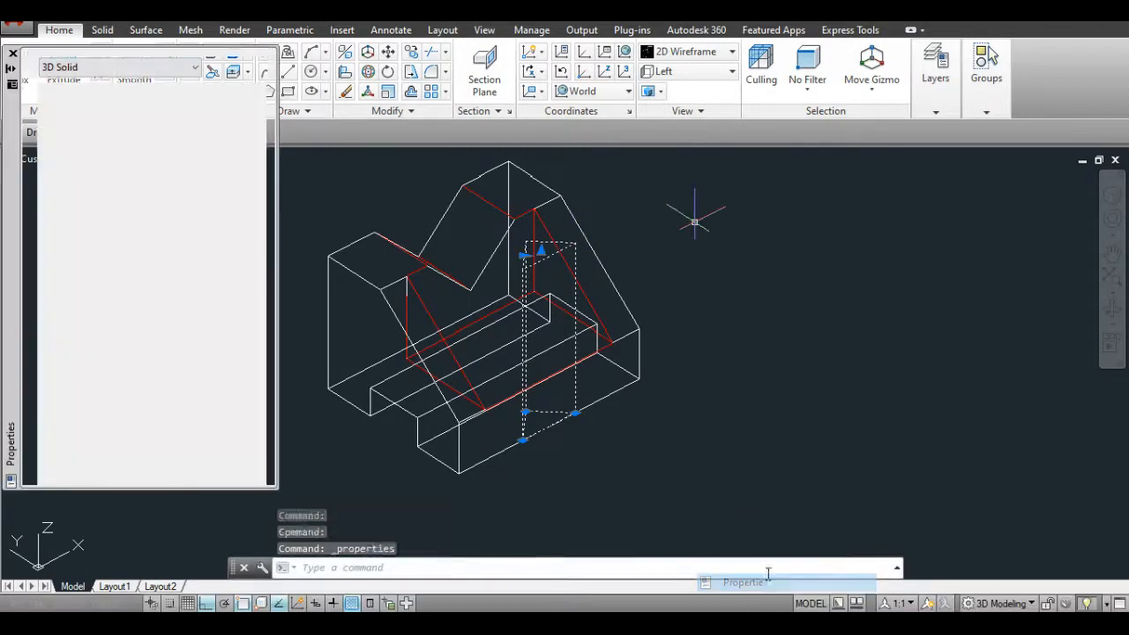
left_click(196, 106)
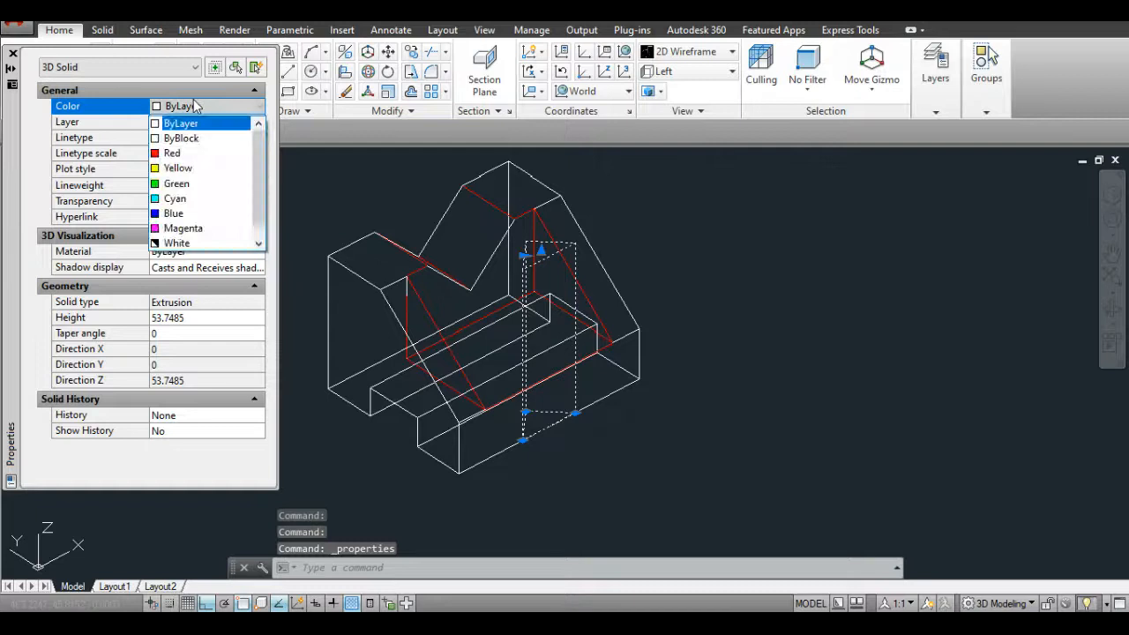
left_click(181, 181)
key("Escape")
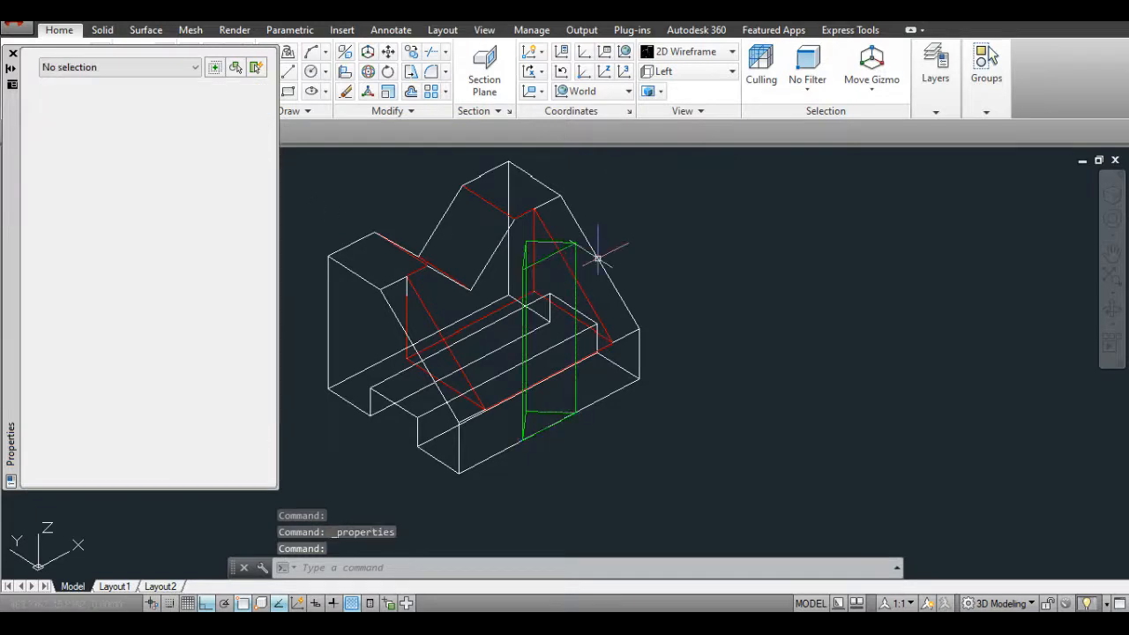
left_click(12, 55)
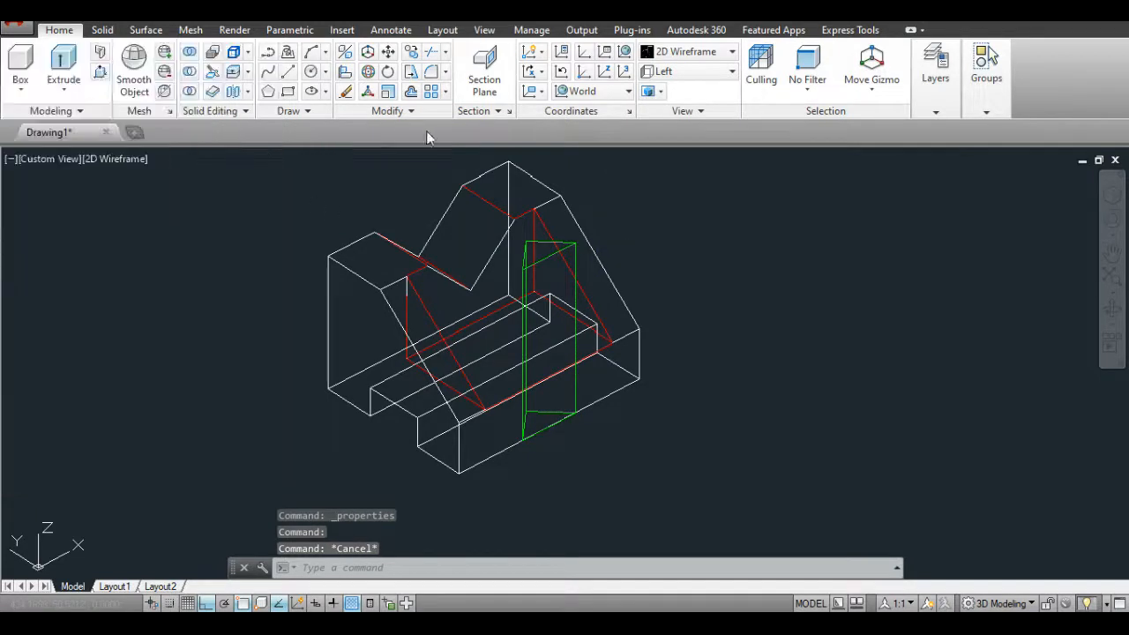
Step: Apply the Conceptual visual style and subtract the green prism from the block to cut the front triangular notch
left_click(688, 51)
left_click(744, 88)
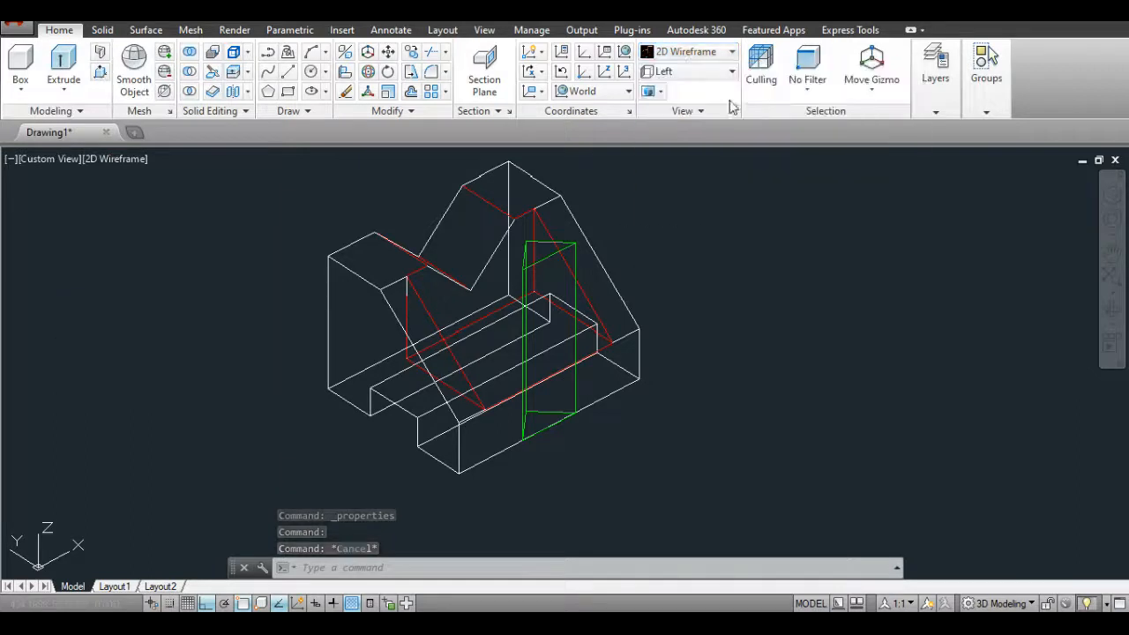
left_click(190, 72)
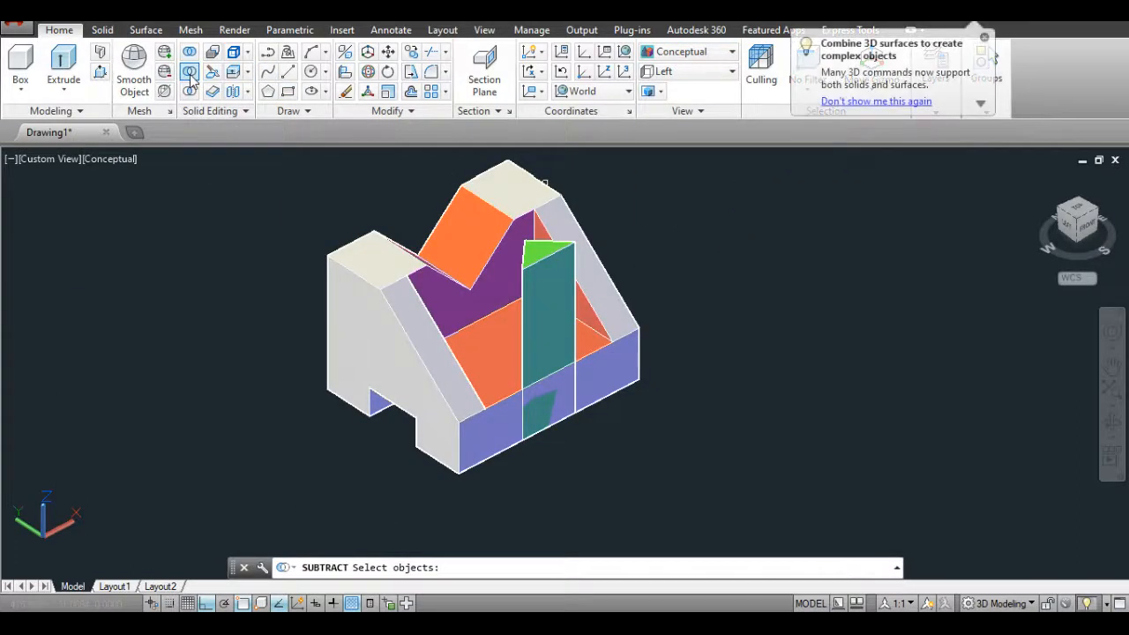
left_click(433, 280)
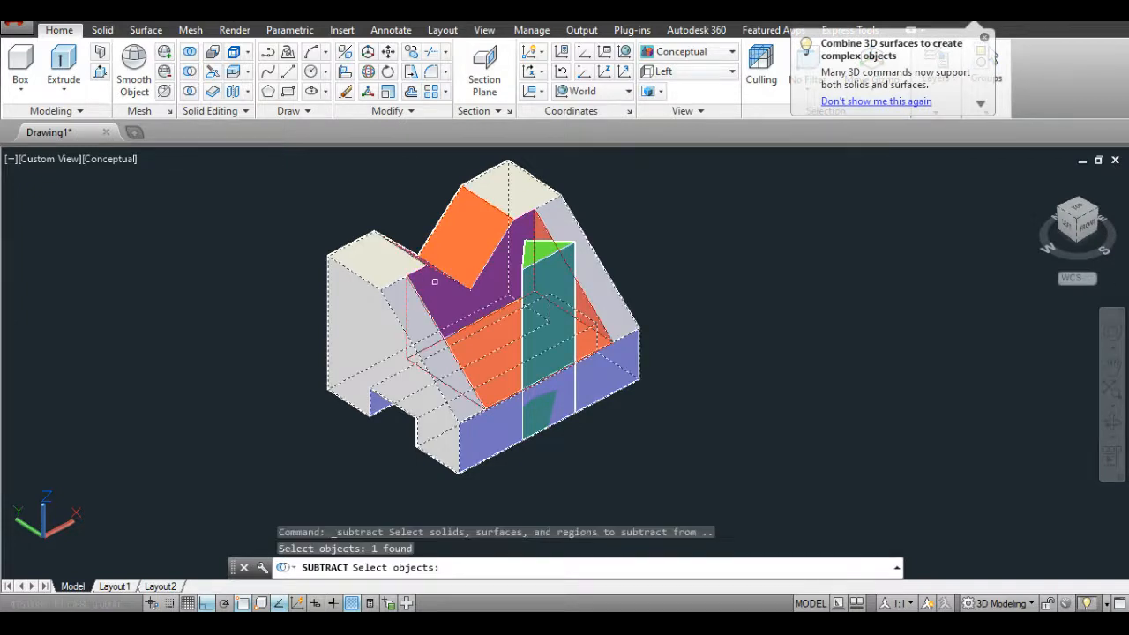
key("Return")
left_click(539, 296)
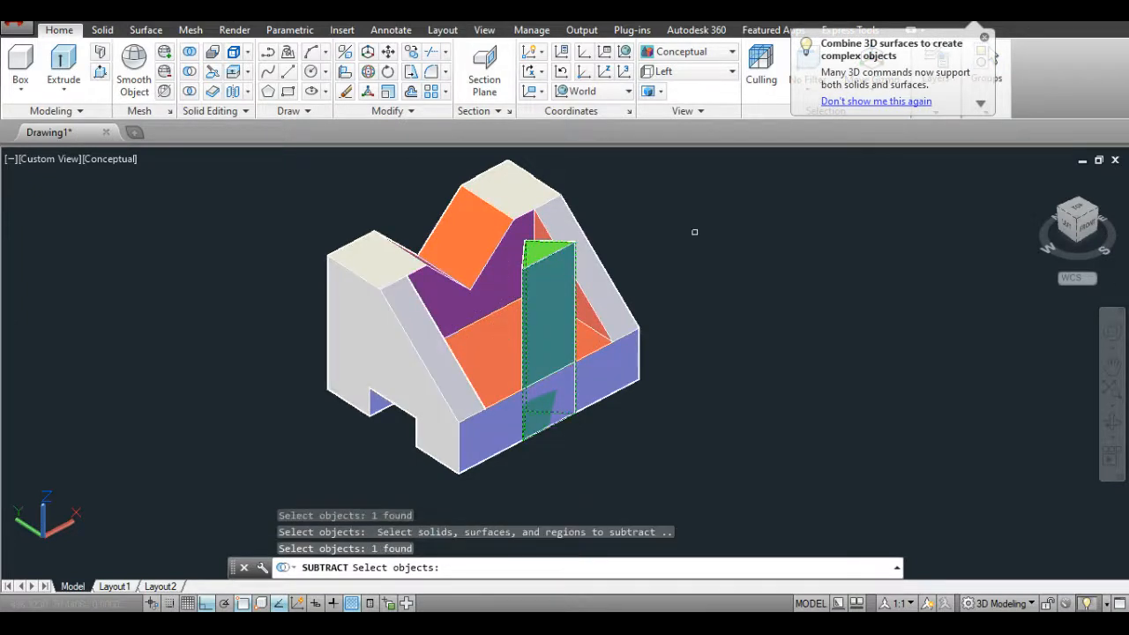
key("Return")
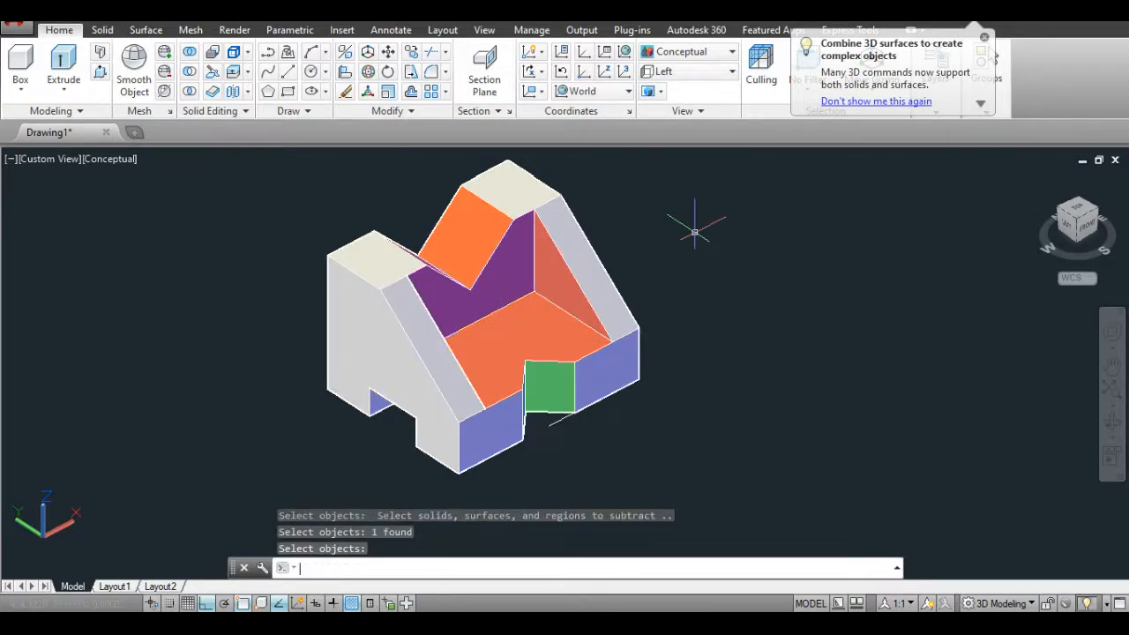
Step: Move the finished block away from the leftover construction lines
left_click(573, 256)
type("m")
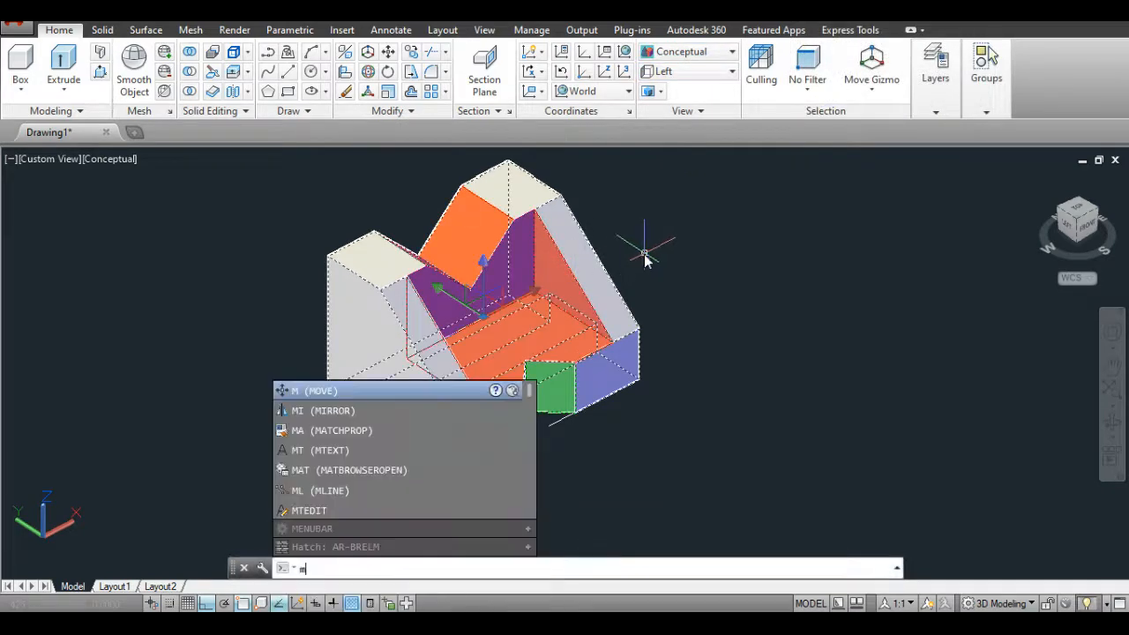
key("Return")
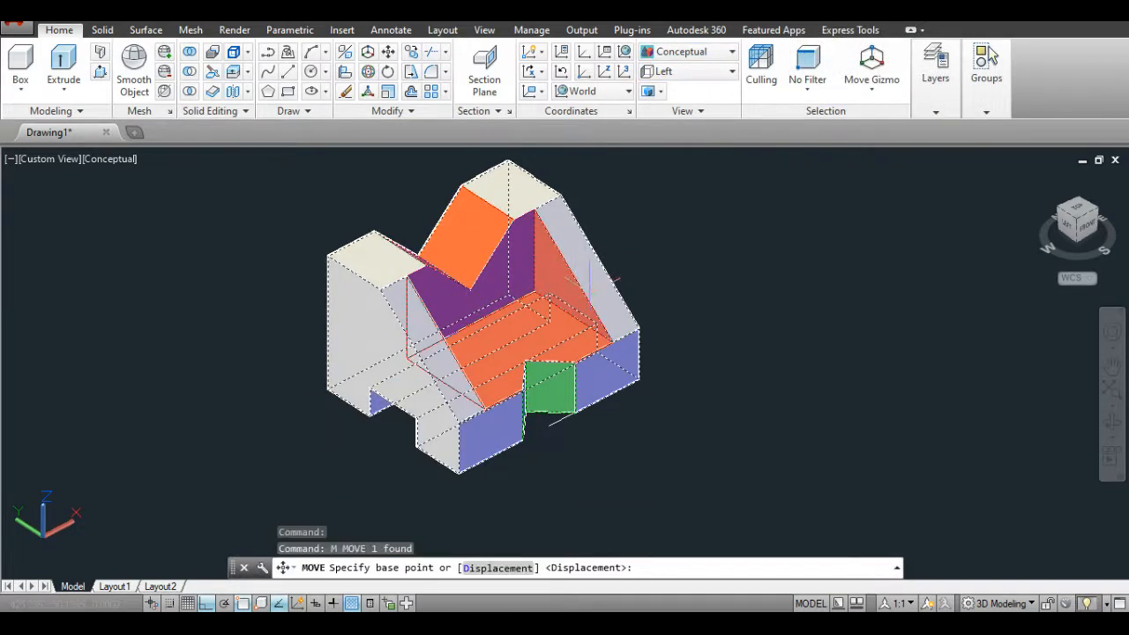
left_click(648, 247)
left_click(895, 183)
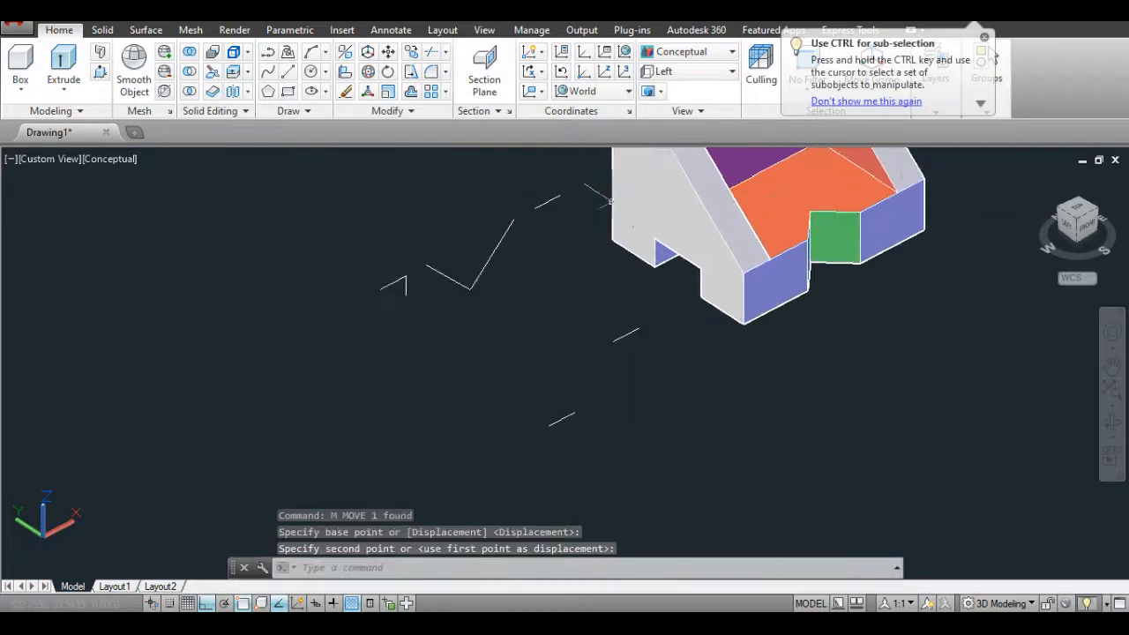
Step: Select all the leftover construction lines beside the block and erase them
left_click(578, 158)
left_click(346, 430)
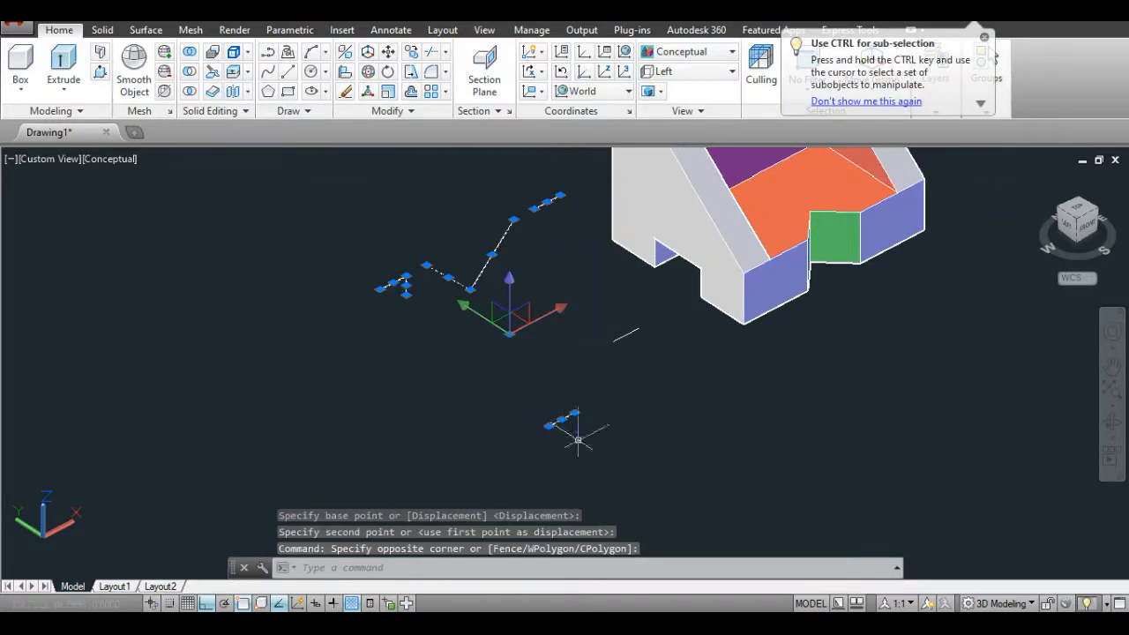
left_click(672, 445)
left_click(557, 322)
right_click(515, 236)
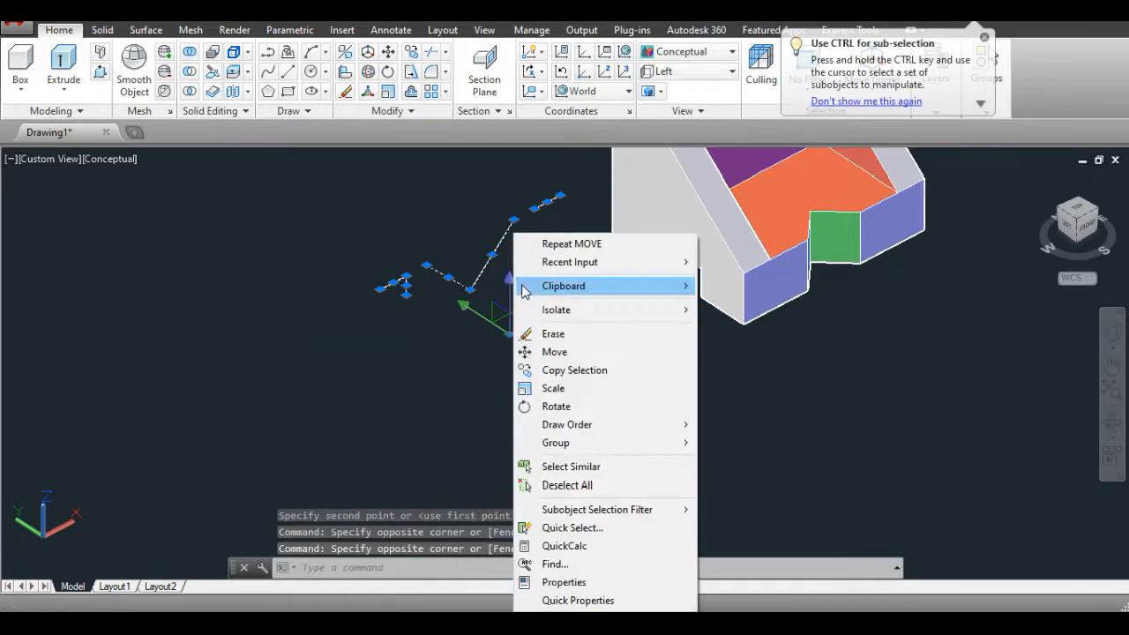
left_click(553, 334)
Step: Open the Materials Browser, apply the brown ceramic tile material to the block, and set the visual style to Realistic
mouse_move(650, 264)
middle_mouse_down()
mouse_move(635, 294)
mouse_move(464, 433)
mouse_move(438, 407)
middle_mouse_up()
scroll(531, 308, "up", 2)
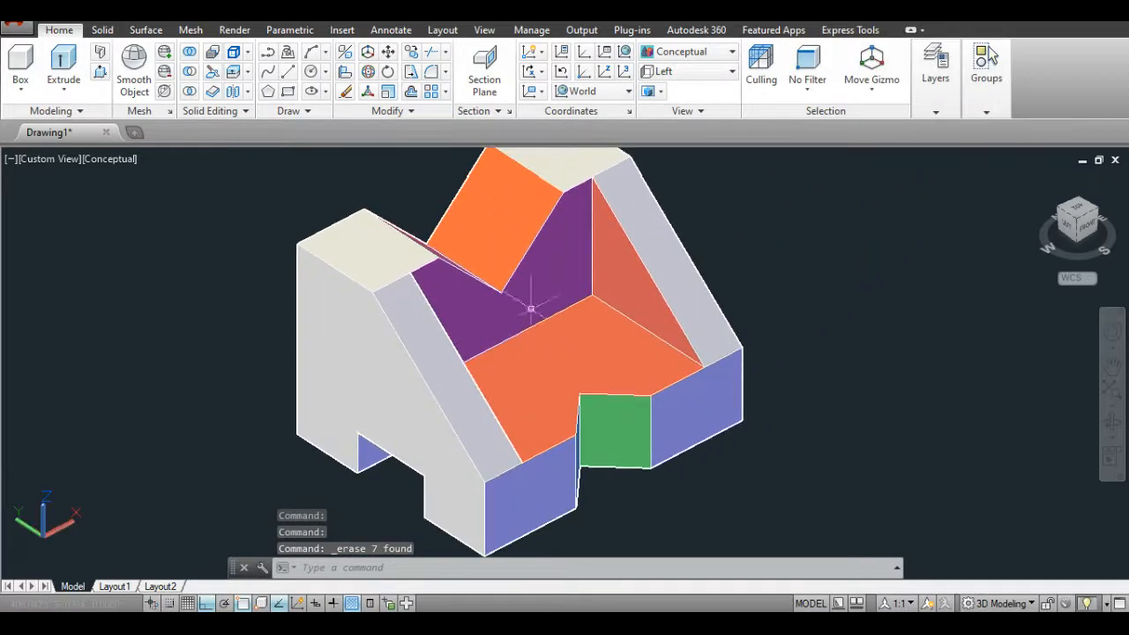
scroll(575, 294, "down", 4)
scroll(575, 294, "up", 2)
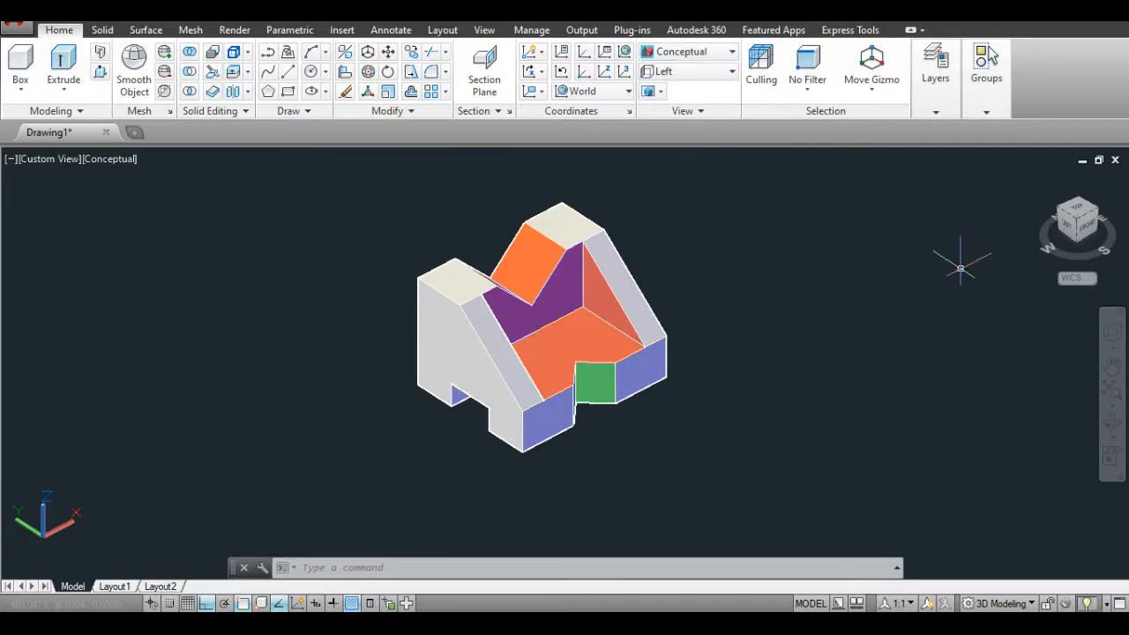
type("ma")
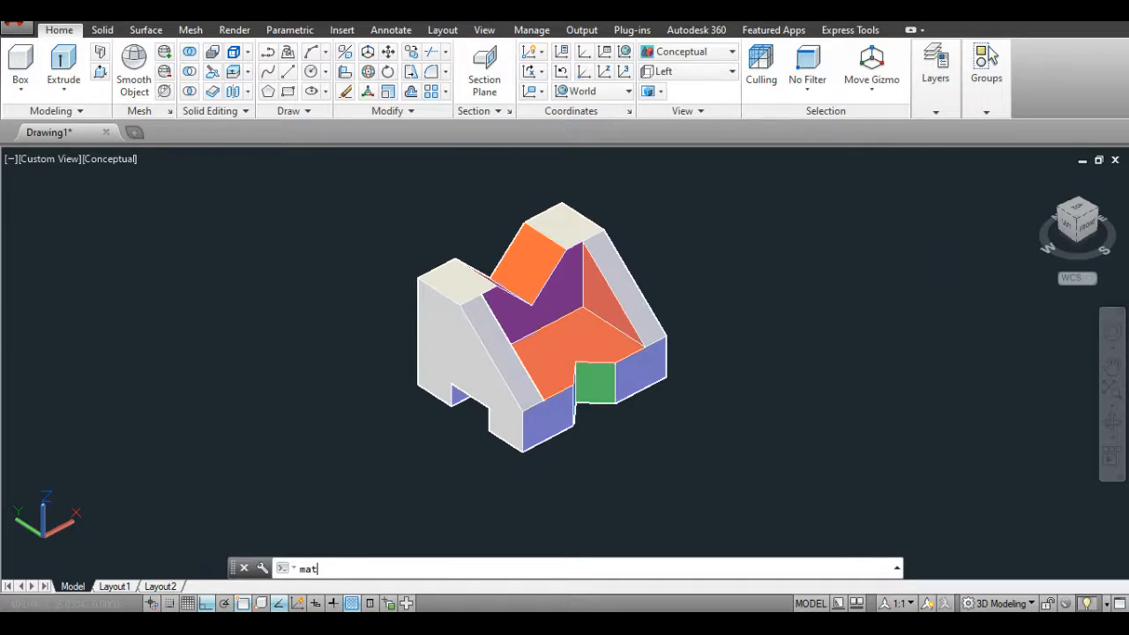
type("t")
key("Return")
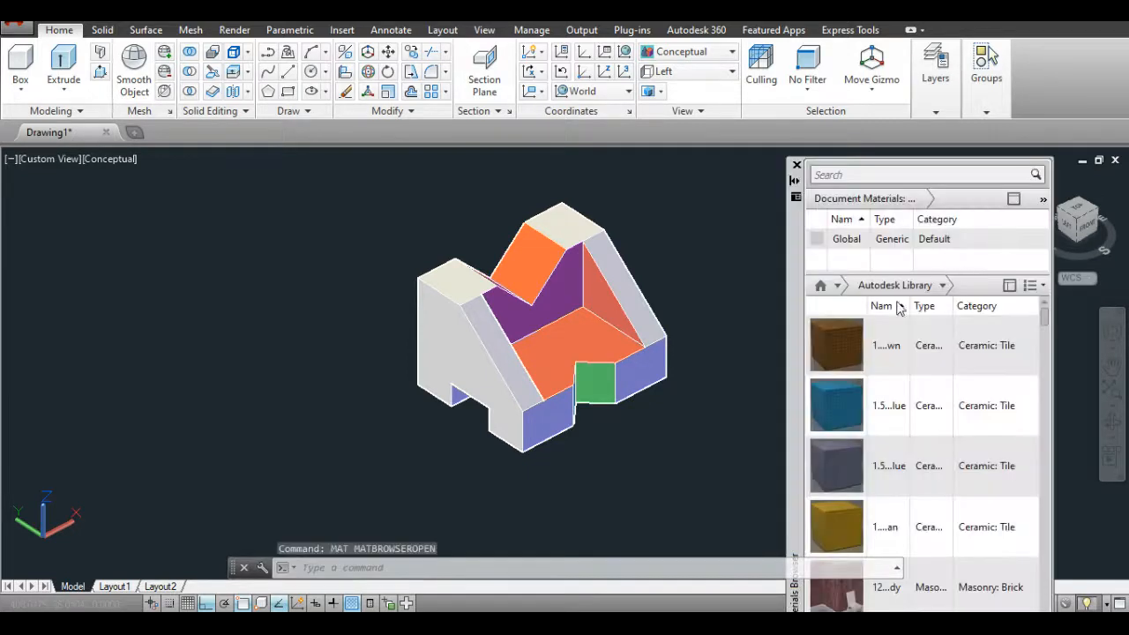
left_click_drag(854, 338, 530, 323)
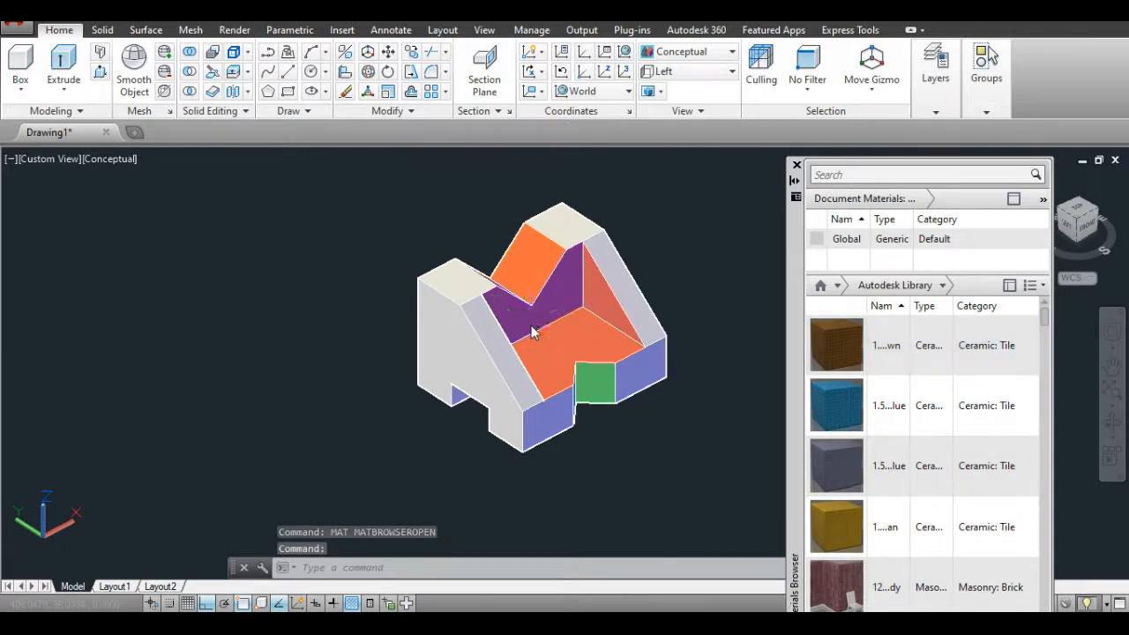
left_click(679, 50)
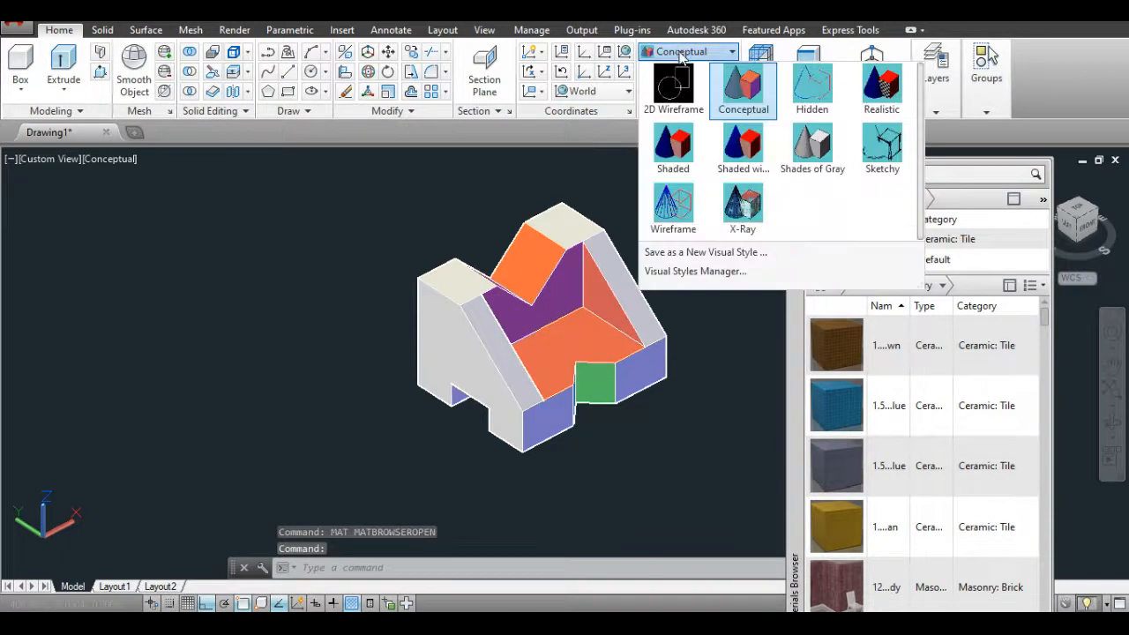
left_click(877, 100)
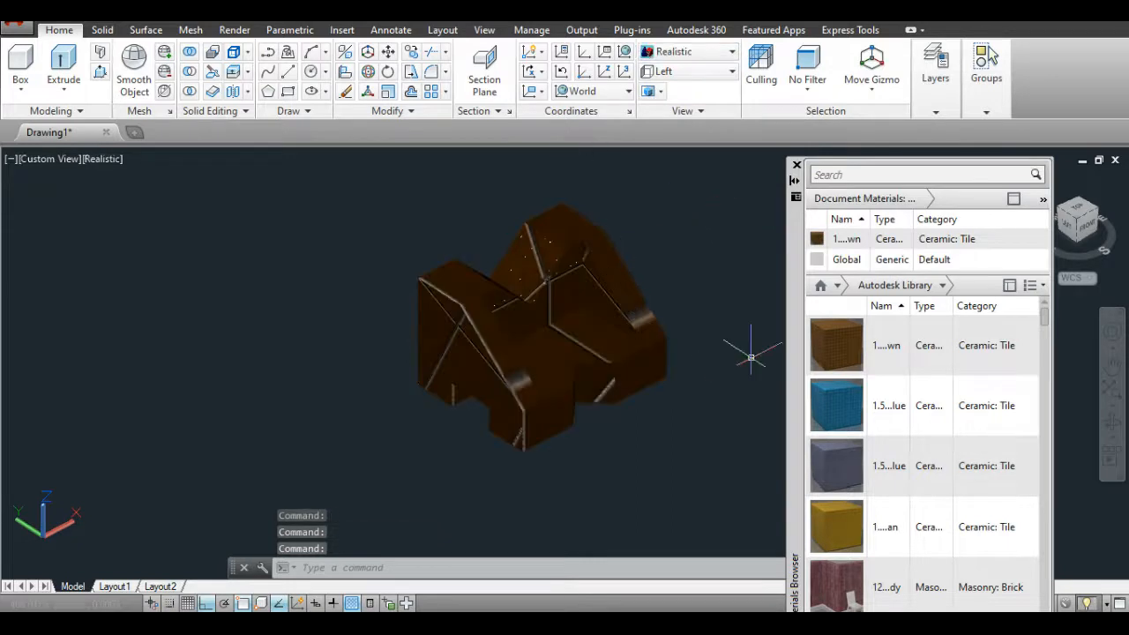
Step: Try the yellow-green and dark gray ceramic tile materials from the Autodesk Library on the block
scroll(878, 370, "down", 5)
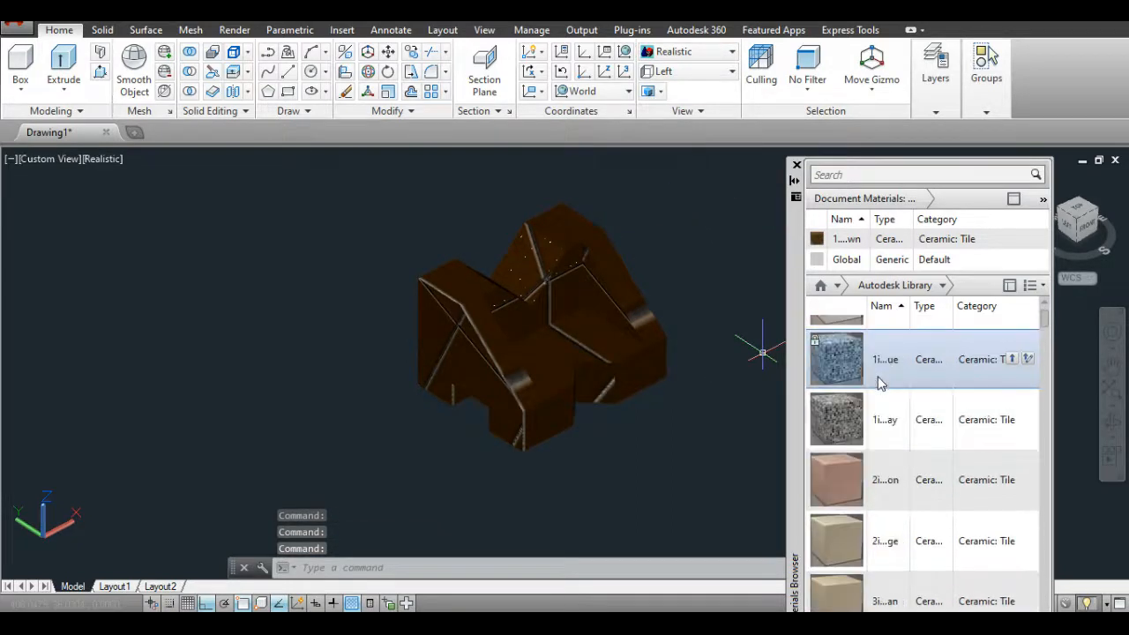
scroll(877, 381, "down", 8)
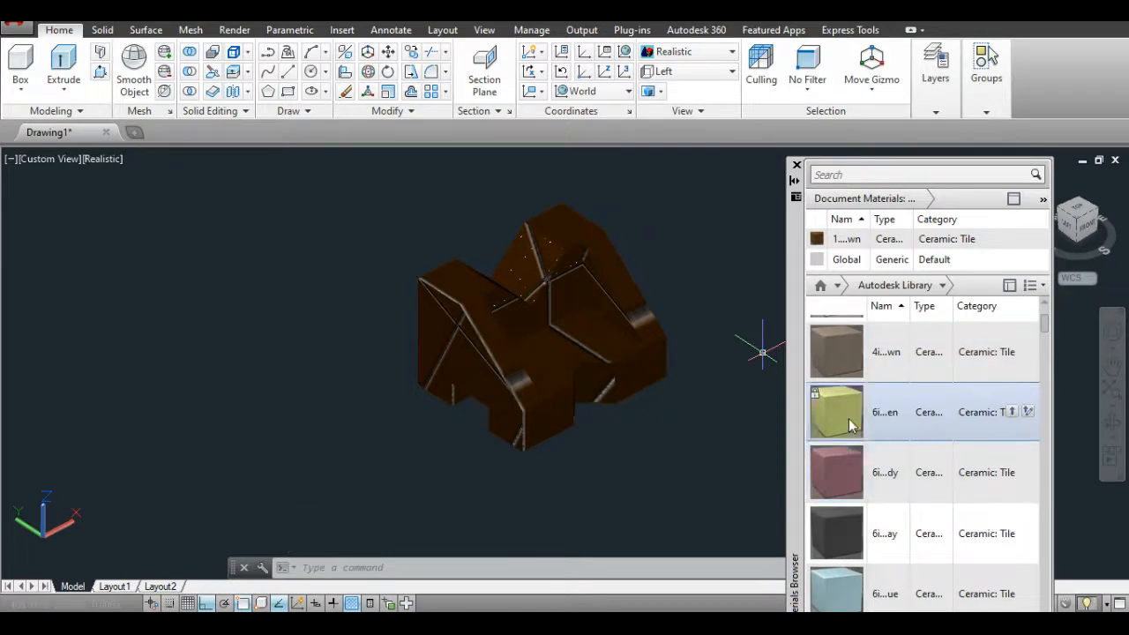
left_click_drag(851, 425, 565, 353)
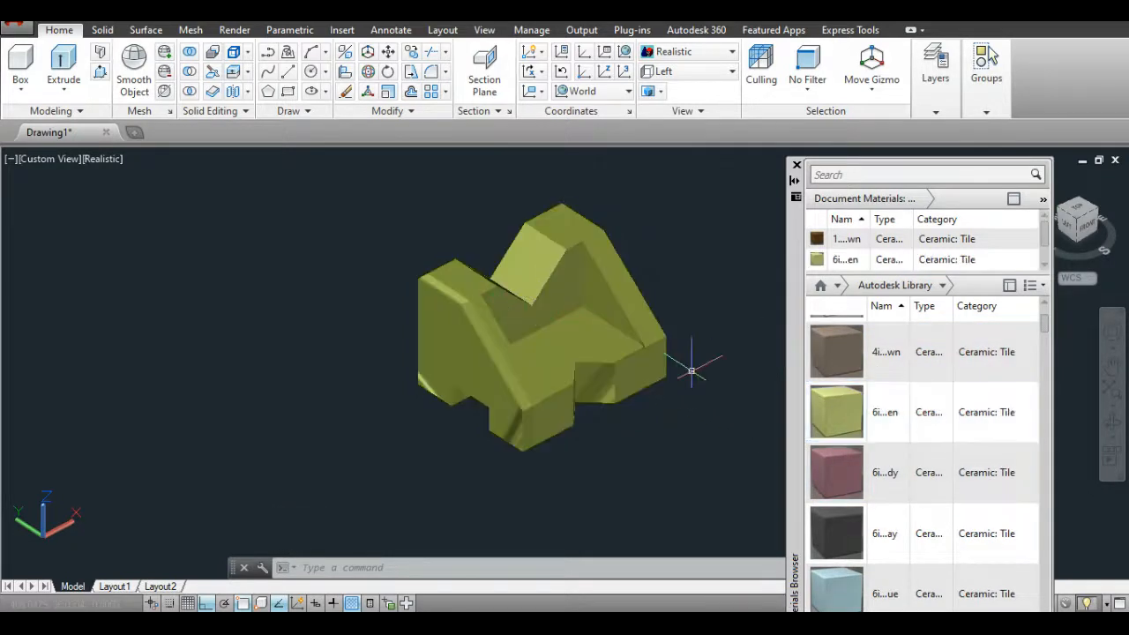
scroll(691, 347, "up", 2)
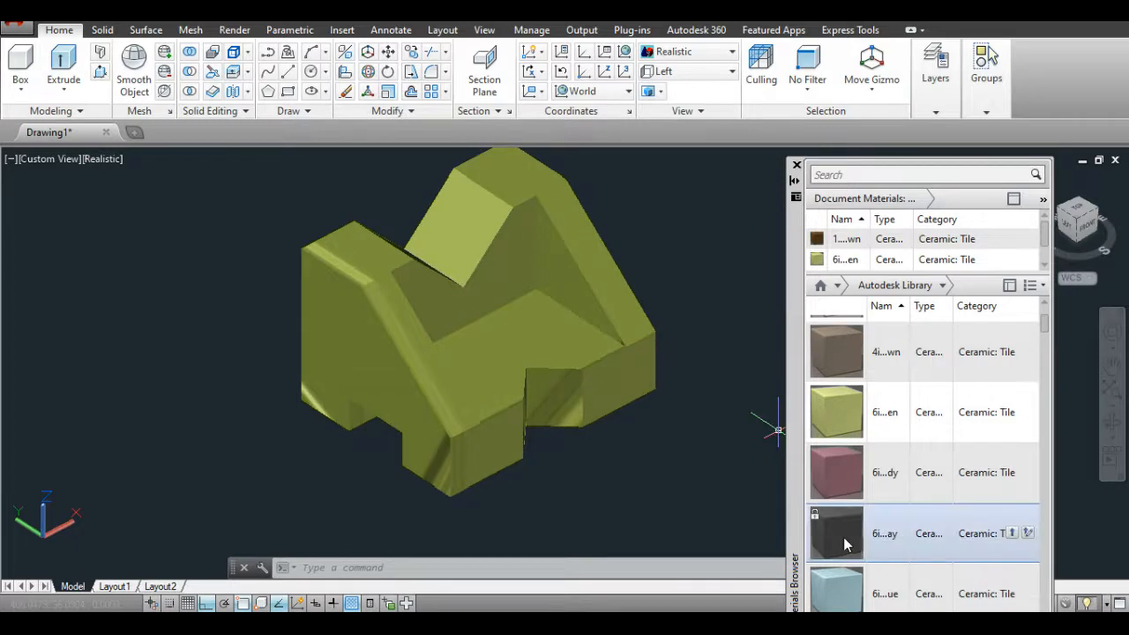
left_click_drag(838, 529, 631, 397)
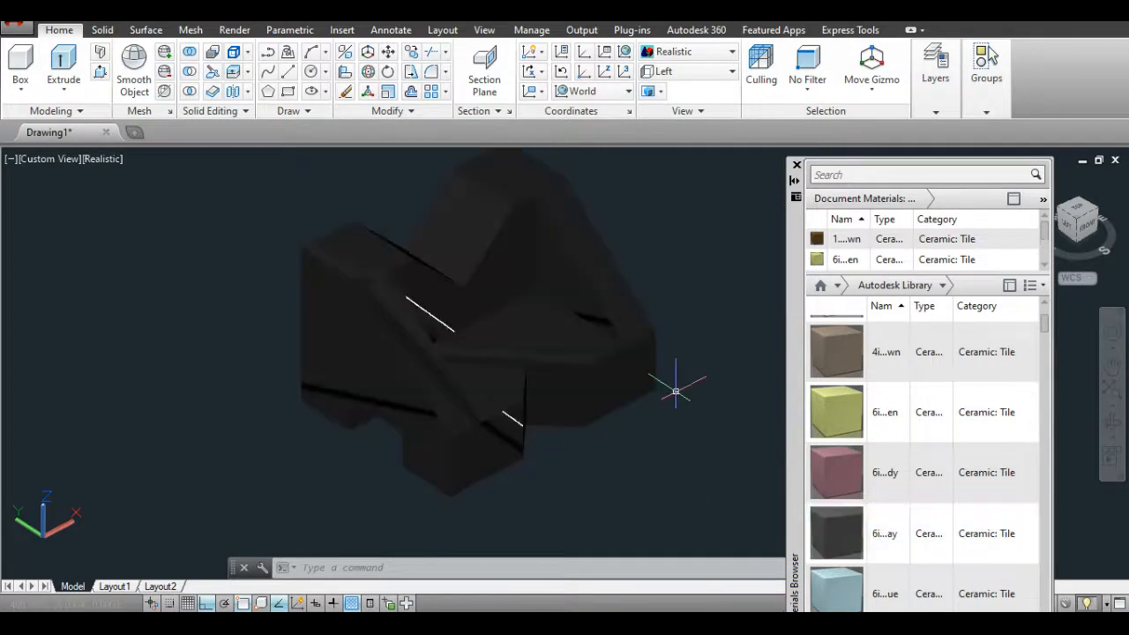
Step: Apply a reddish-brown wood material from the Autodesk Library to the block and inspect it from another angle
scroll(948, 403, "down", 10)
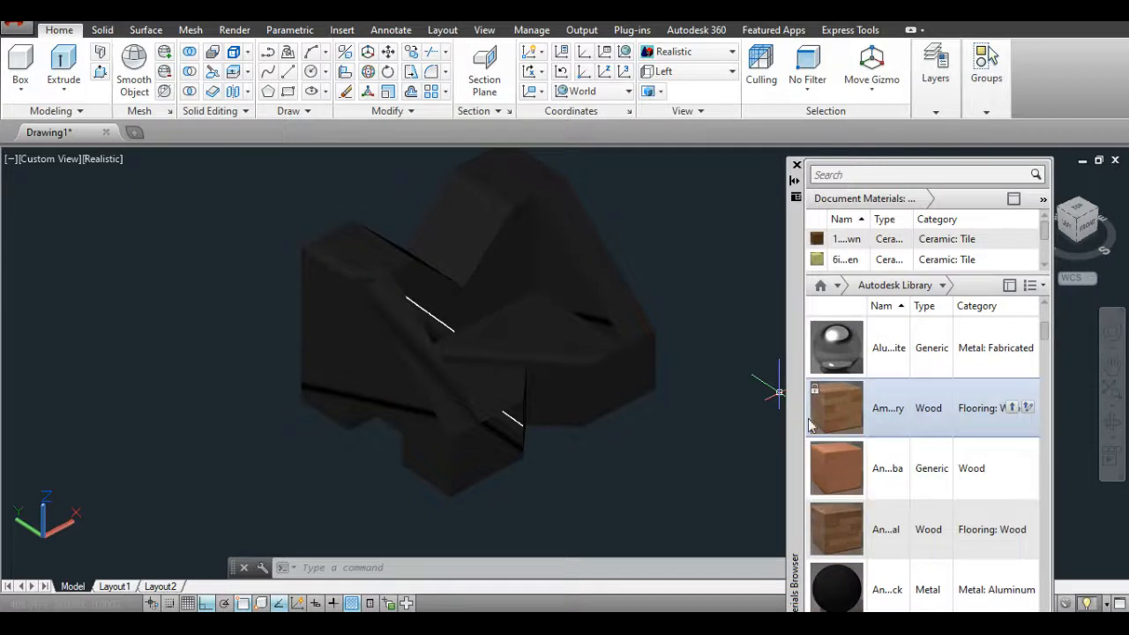
left_click_drag(882, 407, 566, 350)
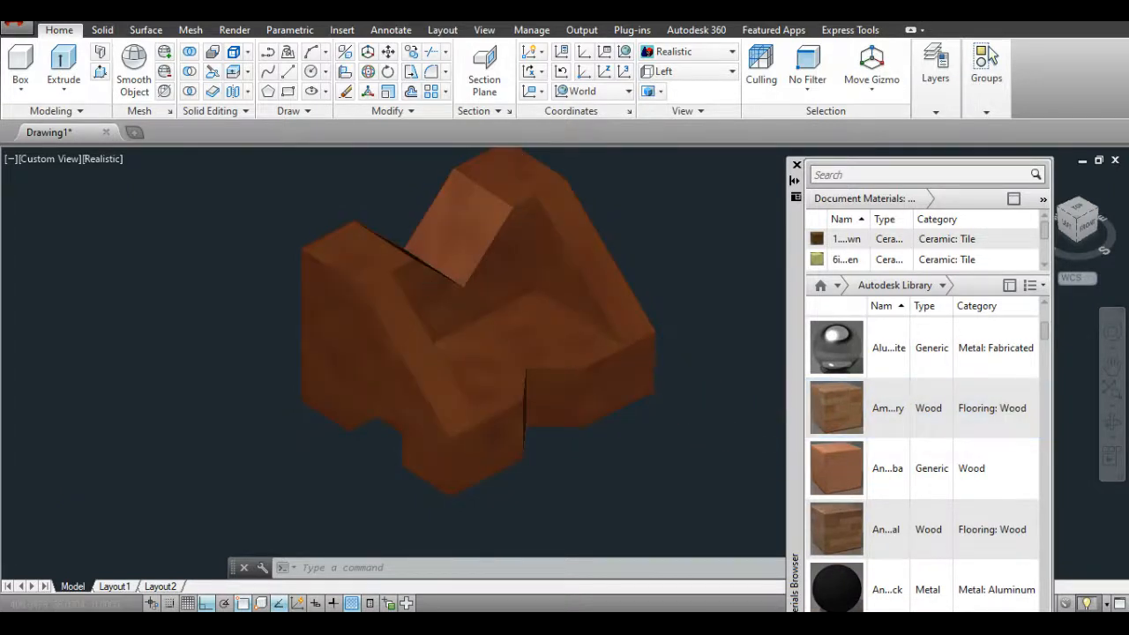
scroll(681, 390, "down", 2)
middle_click_drag(659, 389, 393, 317, "shift")
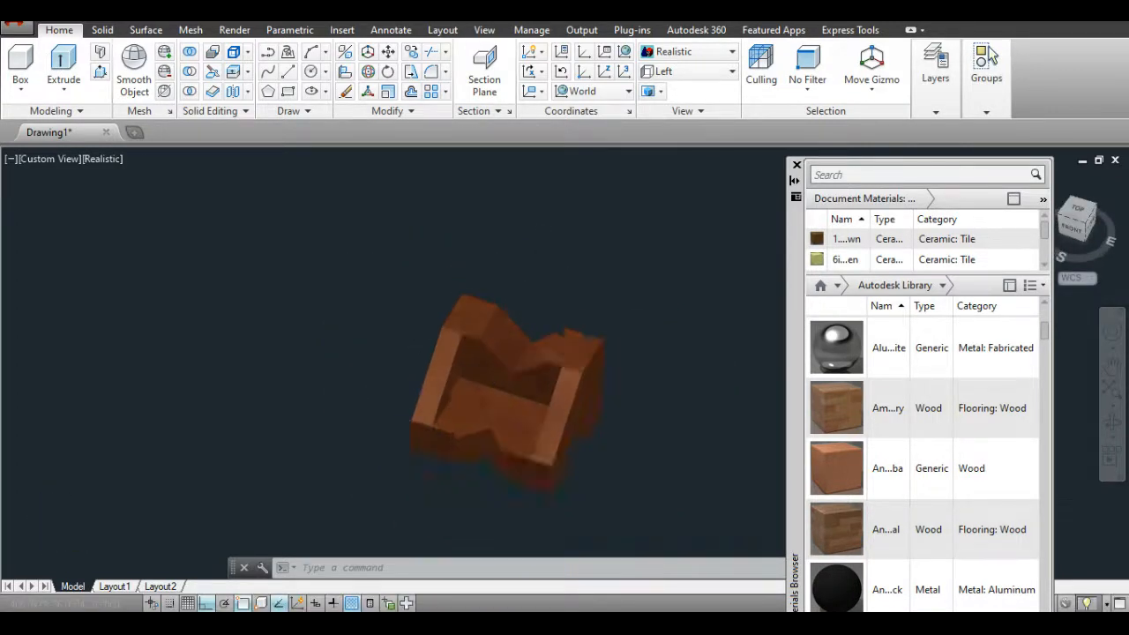
Step: Set the view to SW Isometric and close the Materials Browser
left_click(663, 70)
left_click(687, 191)
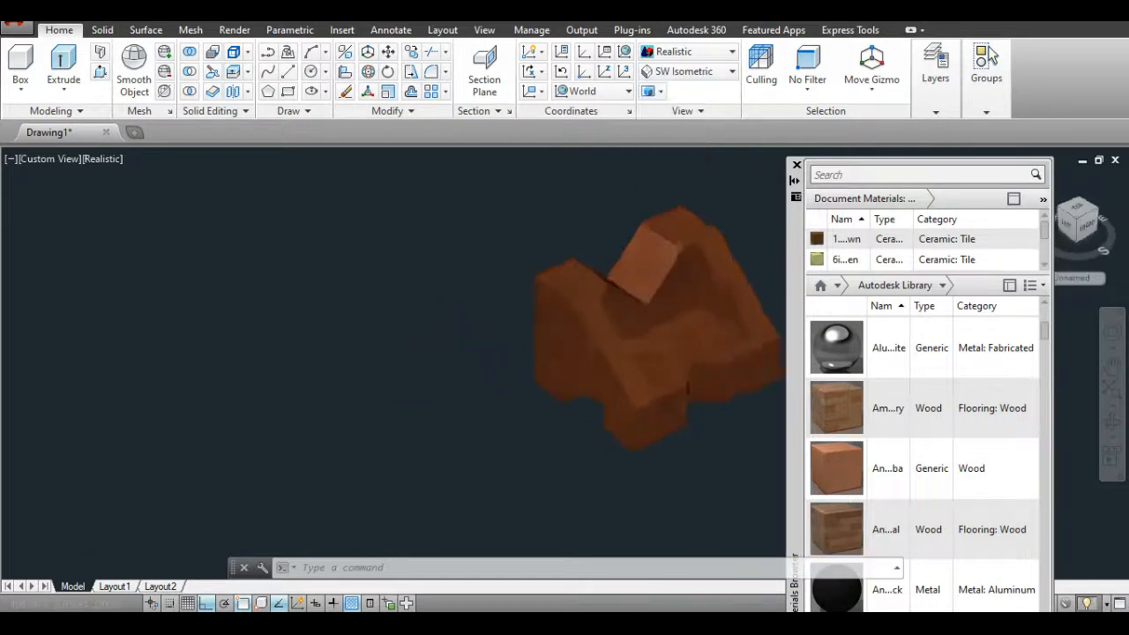
left_click(796, 166)
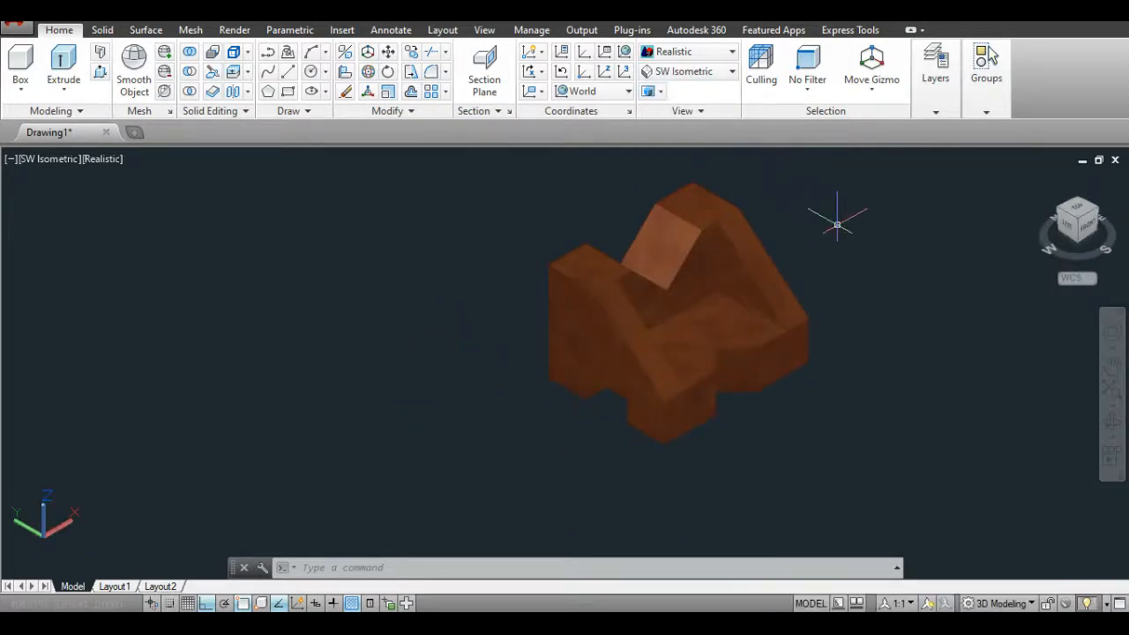
Step: Center the block in the view and display it in the 2D Wireframe visual style
scroll(836, 224, "up", 2)
middle_click_drag(776, 238, 717, 239)
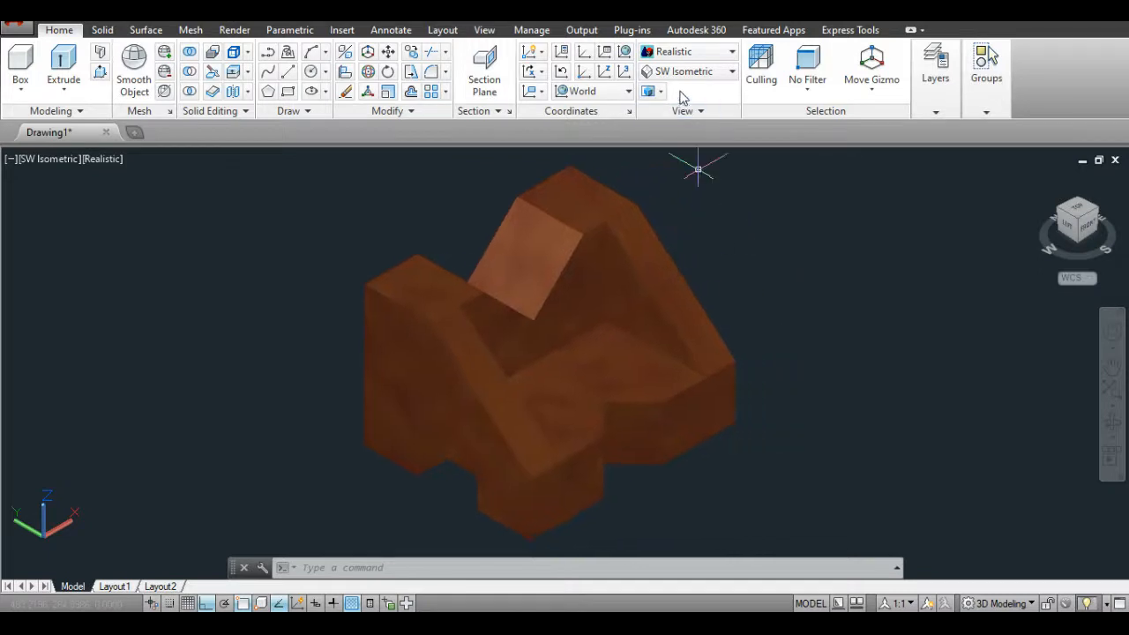
left_click(675, 53)
left_click(673, 83)
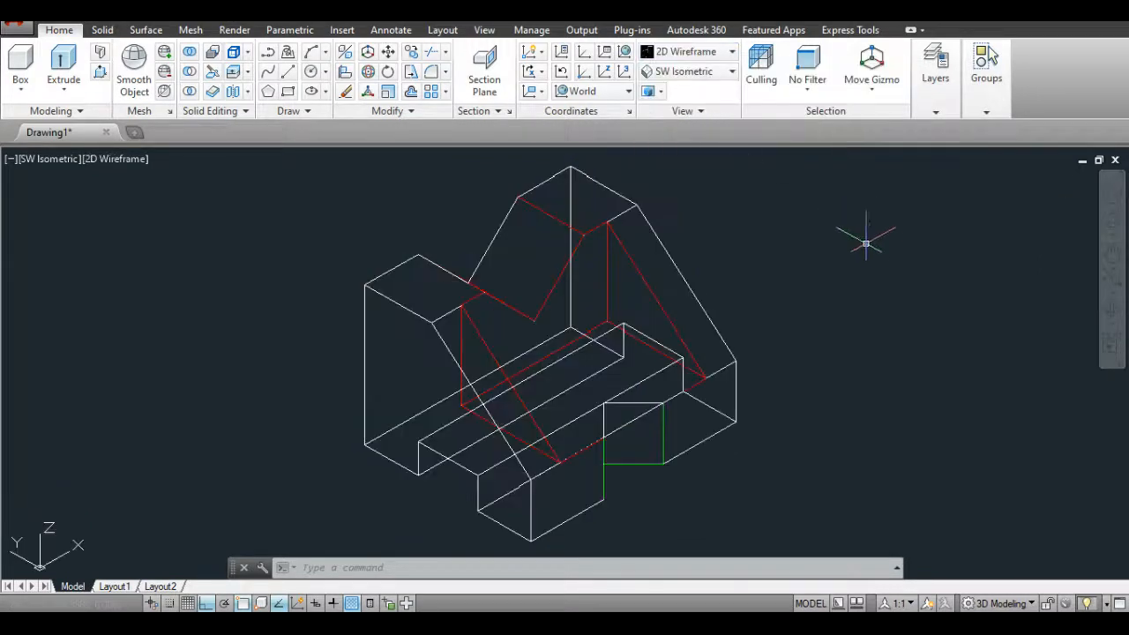